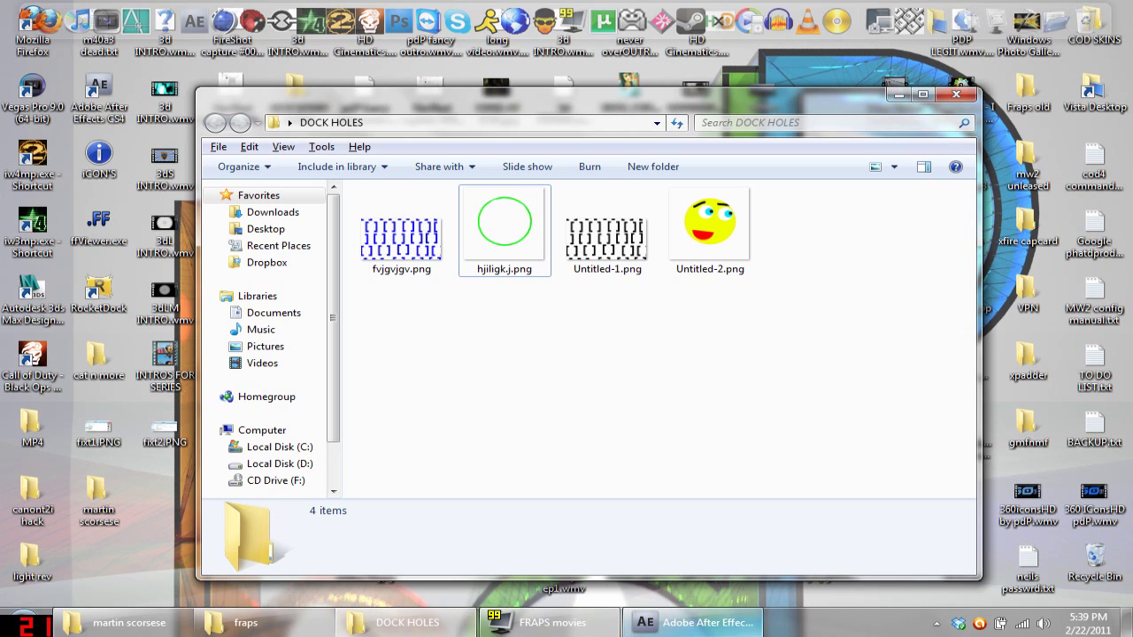
- Switch to the After Effects project, select Solids and Untitled-1.png, then reposition the DOCK HOLES Explorer window in front
left_click(804, 635)
mouse_move(695, 623)
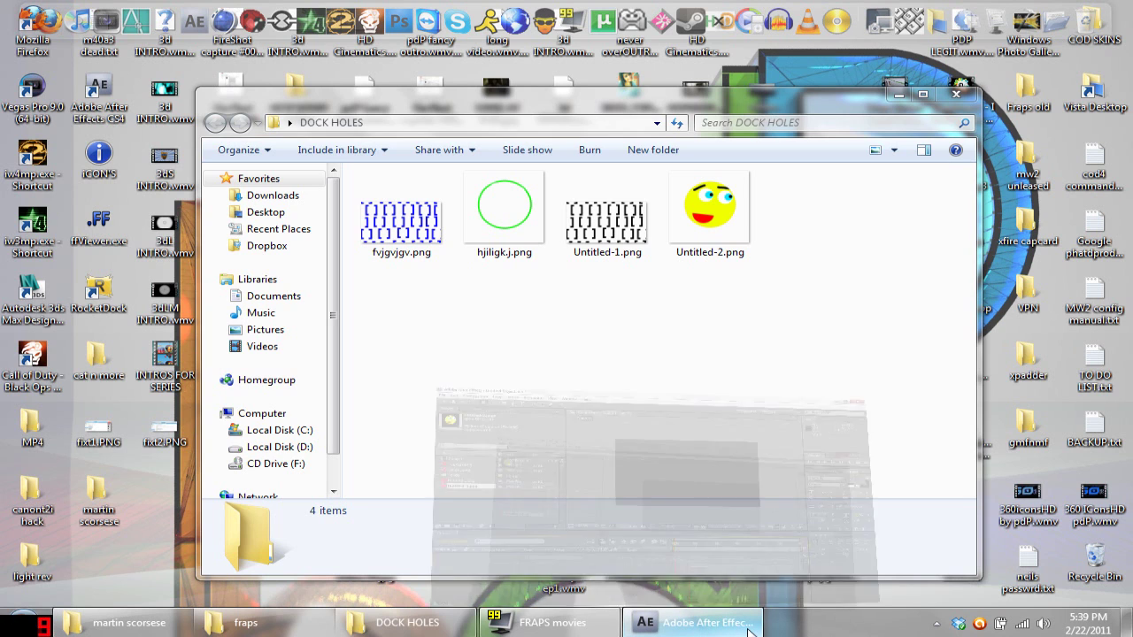
left_click(453, 467)
left_click(46, 251)
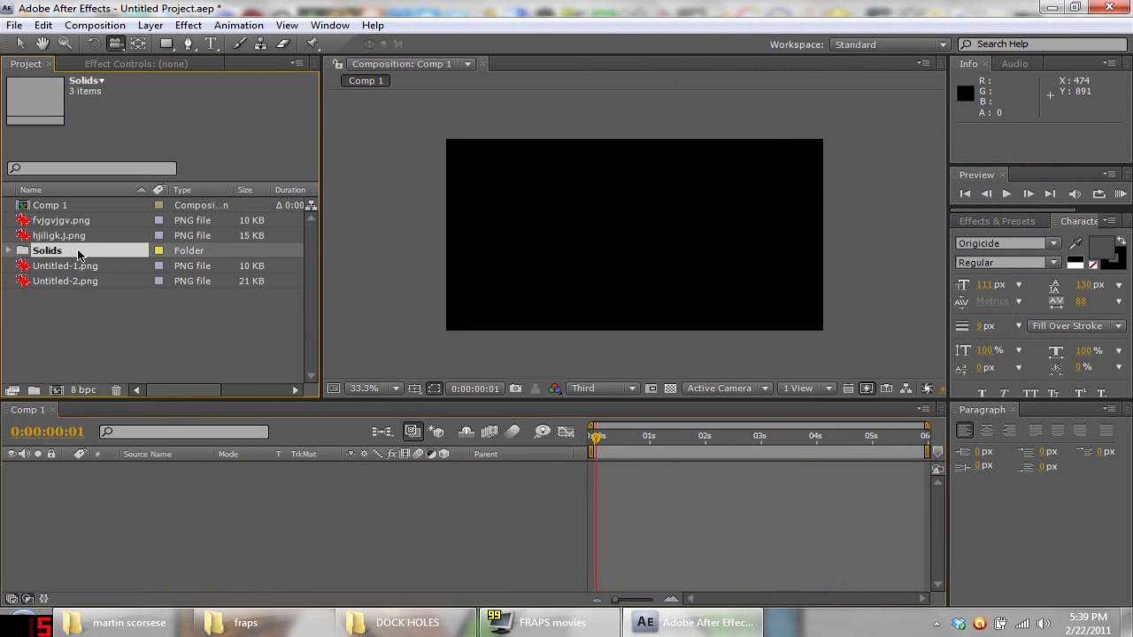
left_click(63, 266)
left_click(407, 622)
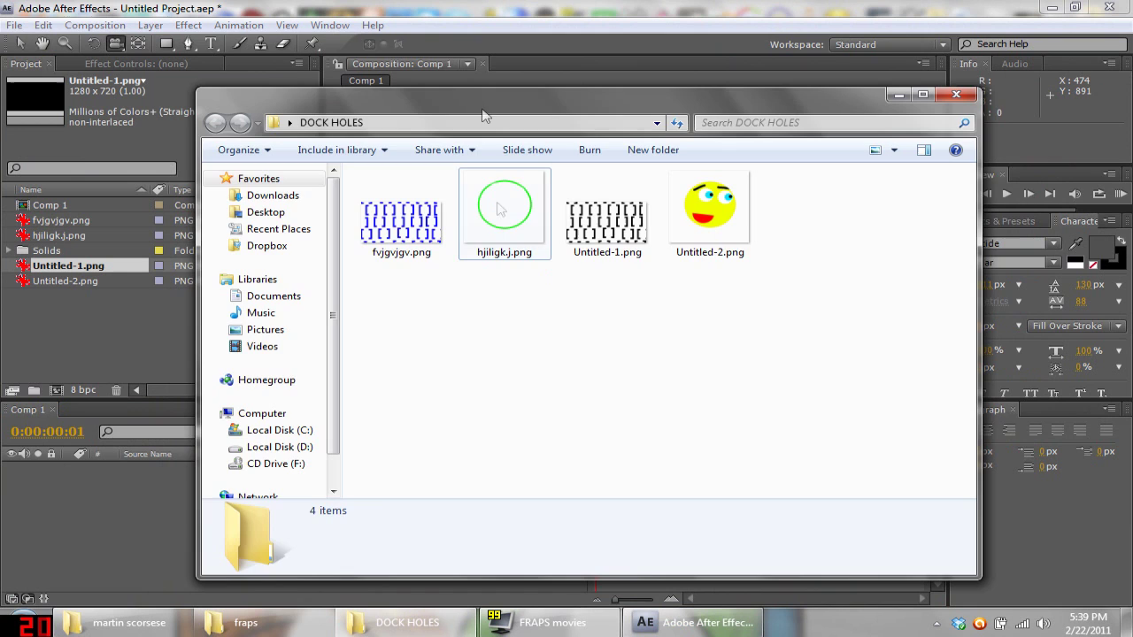
left_click_drag(484, 96, 515, 109)
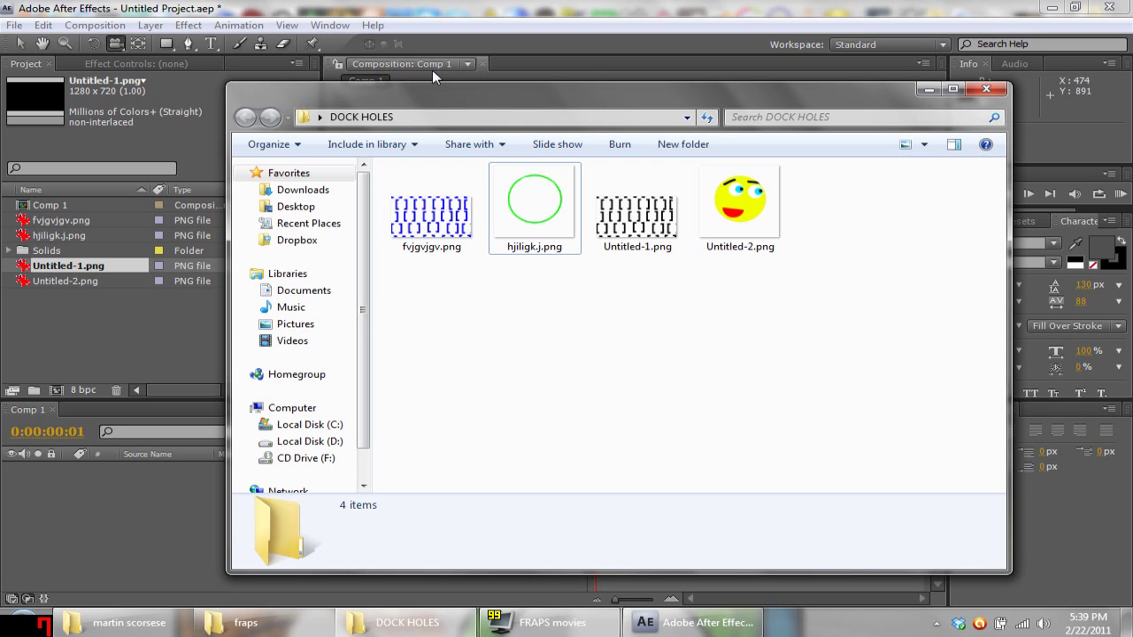
double_click(764, 252)
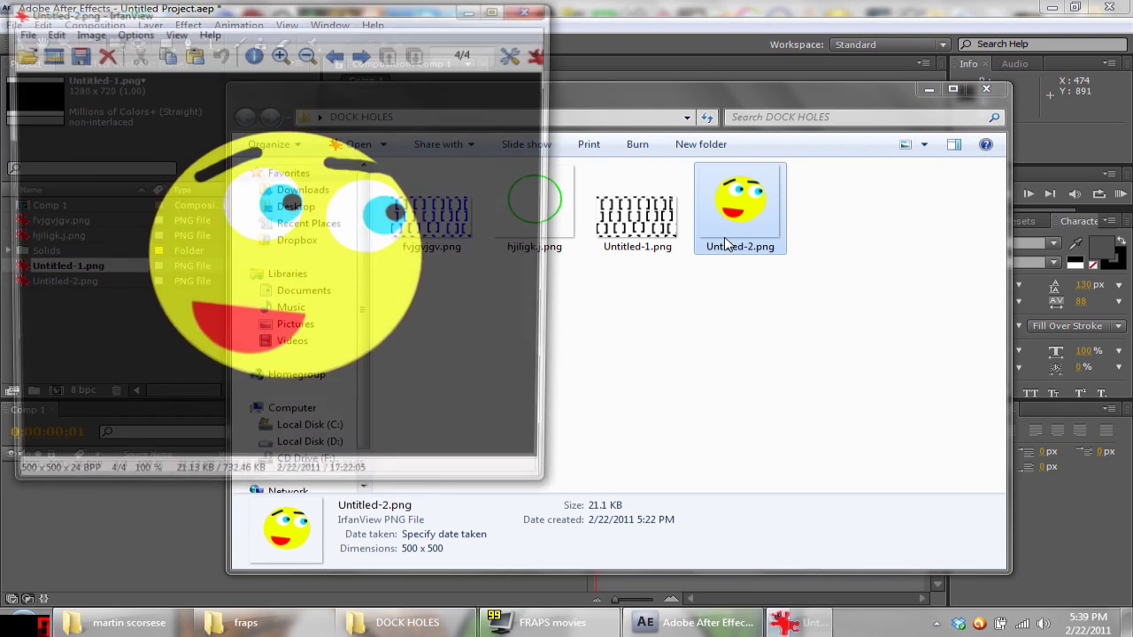
left_click(531, 11)
left_click(558, 208)
double_click(558, 209)
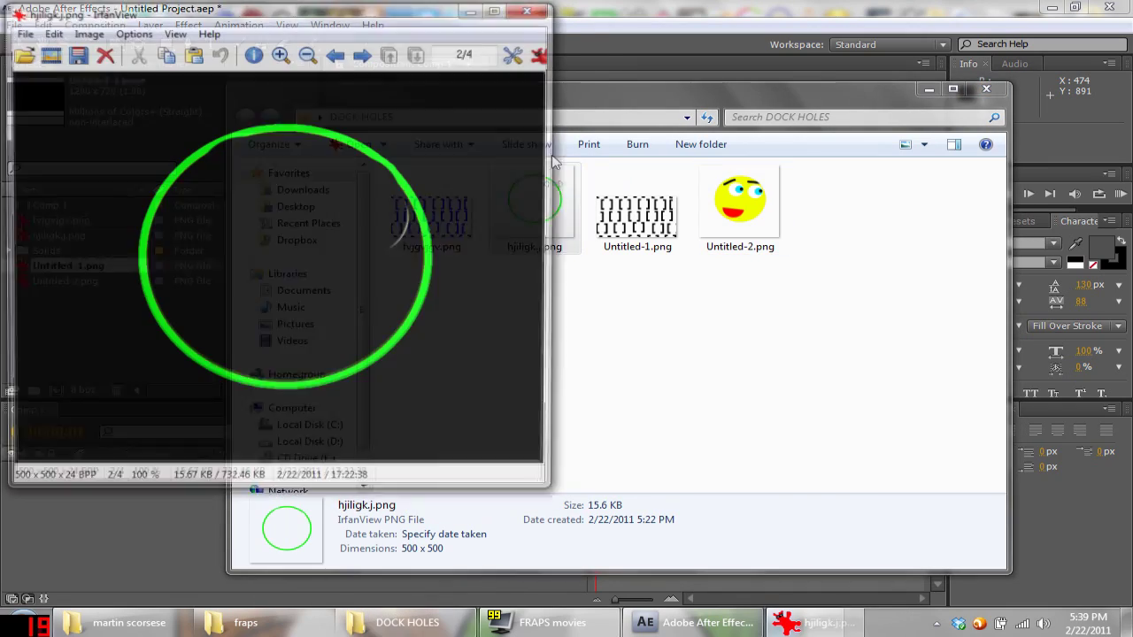
key("Escape")
double_click(442, 212)
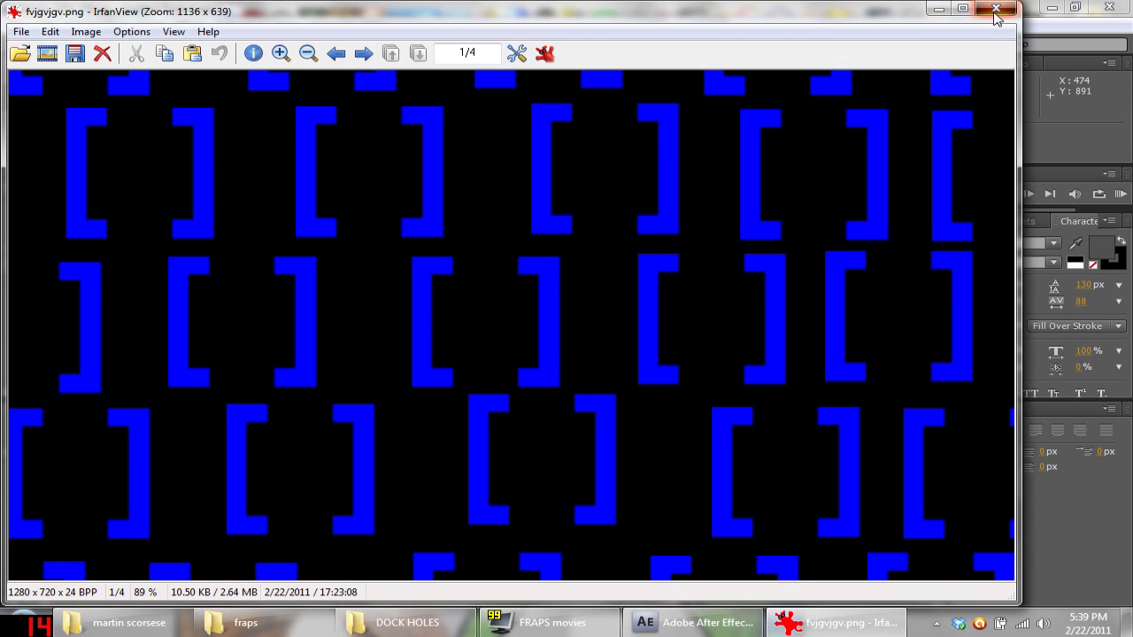
- Close the bracket pattern preview and bring the After Effects project back to the front
left_click(996, 10)
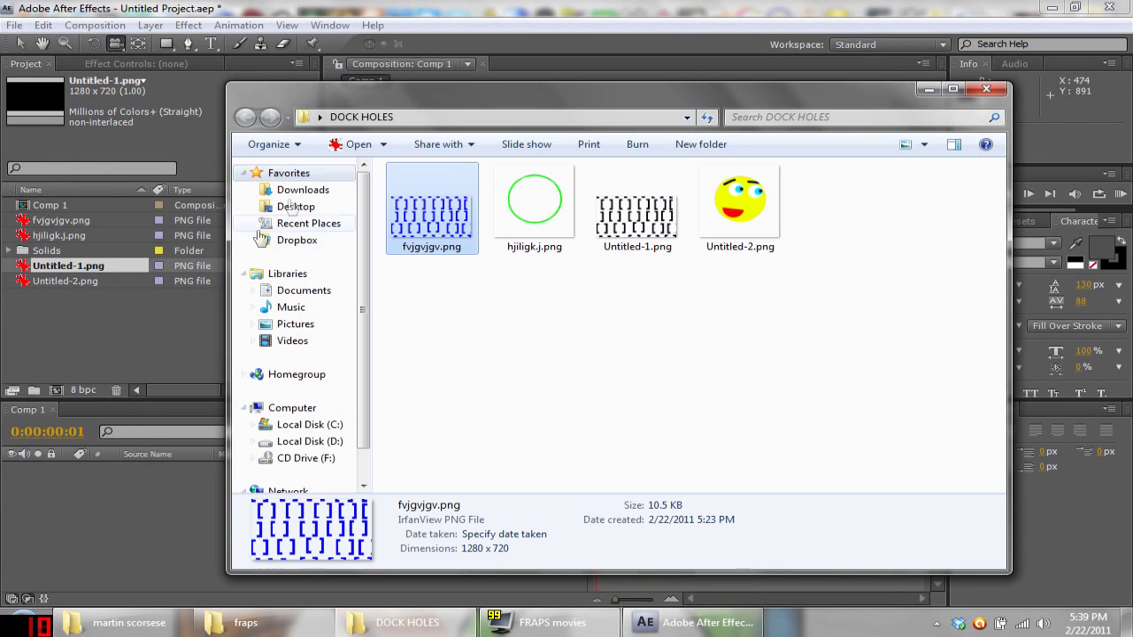
left_click(69, 327)
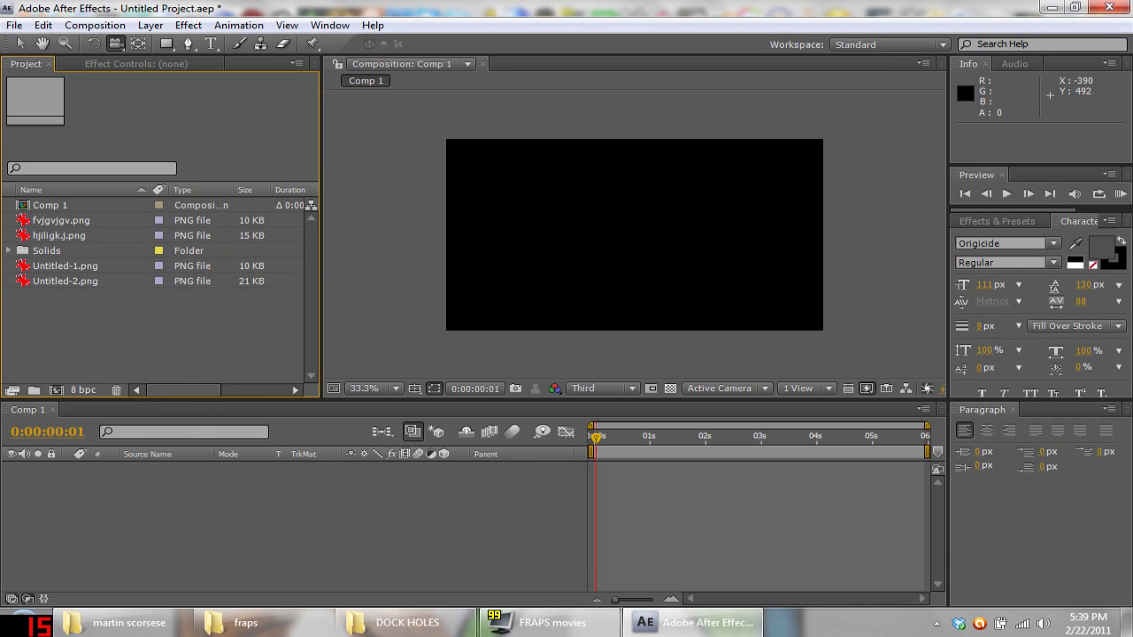
left_click(81, 222)
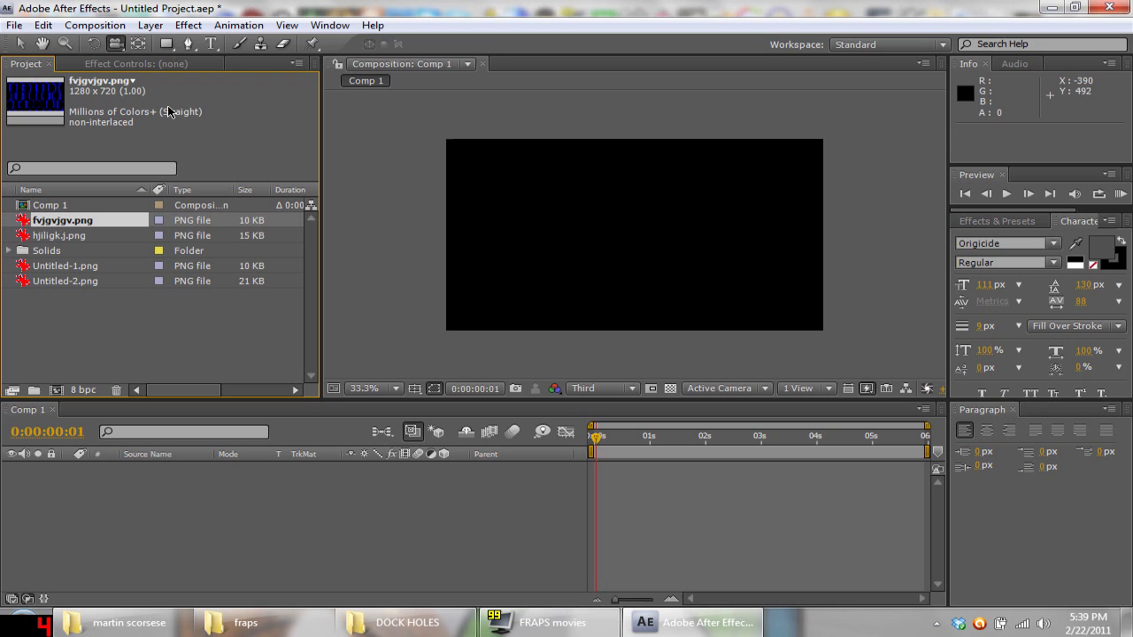
left_click(127, 29)
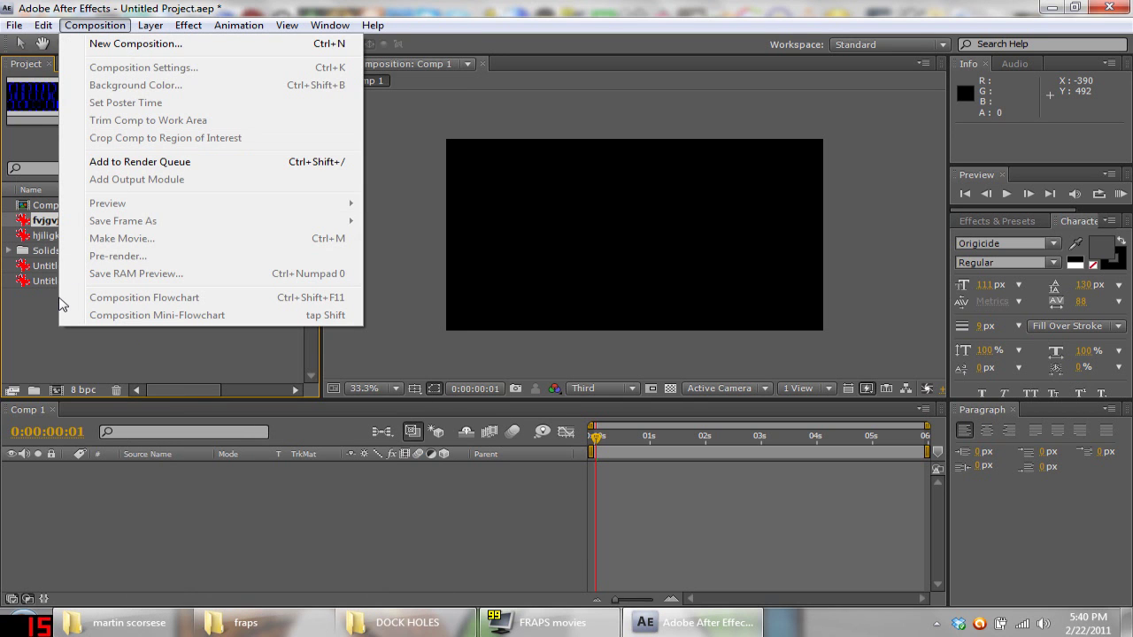
- Open Comp 1's Composition Settings, confirming 0:00:05:28 duration and Third resolution
left_click(40, 205)
left_click(95, 25)
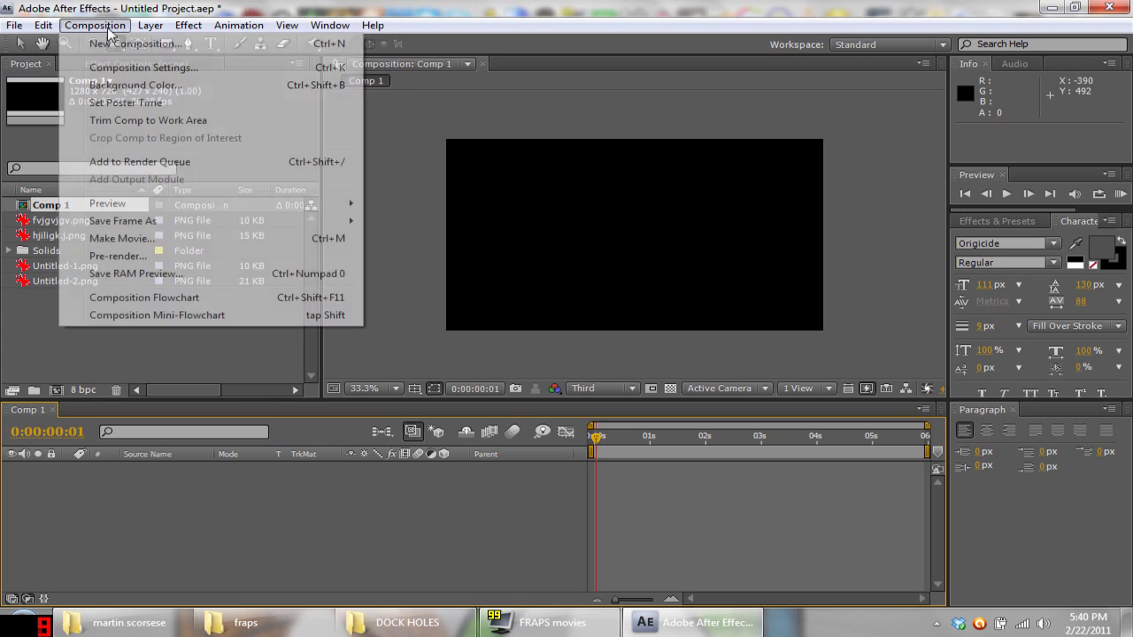
left_click(137, 69)
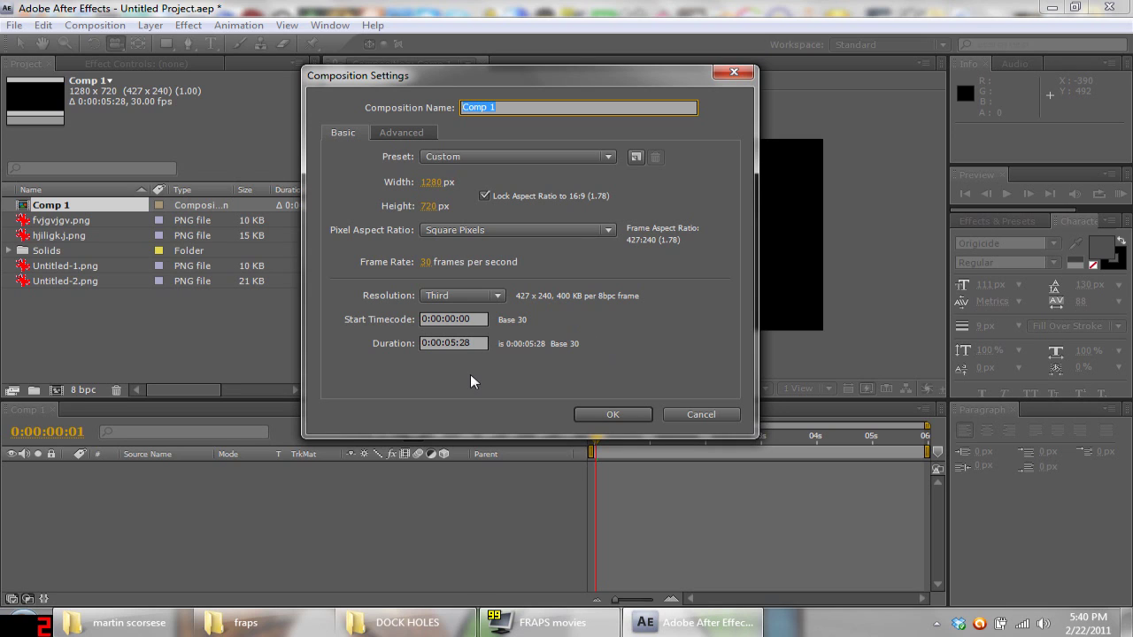
left_click(453, 342)
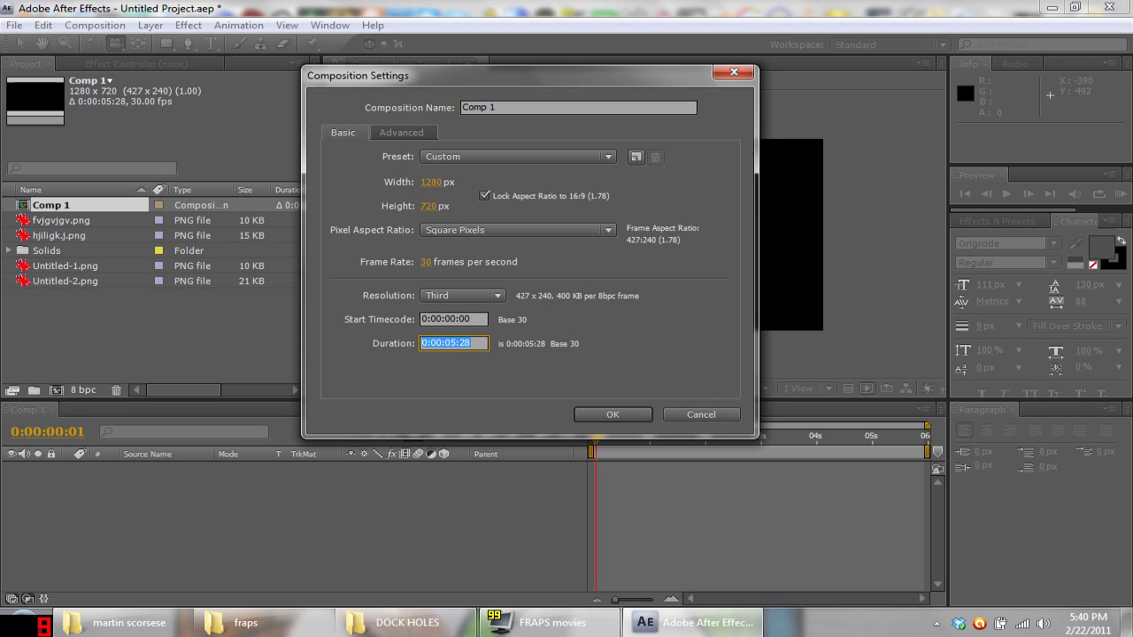
left_click_drag(457, 343, 423, 342)
left_click(613, 416)
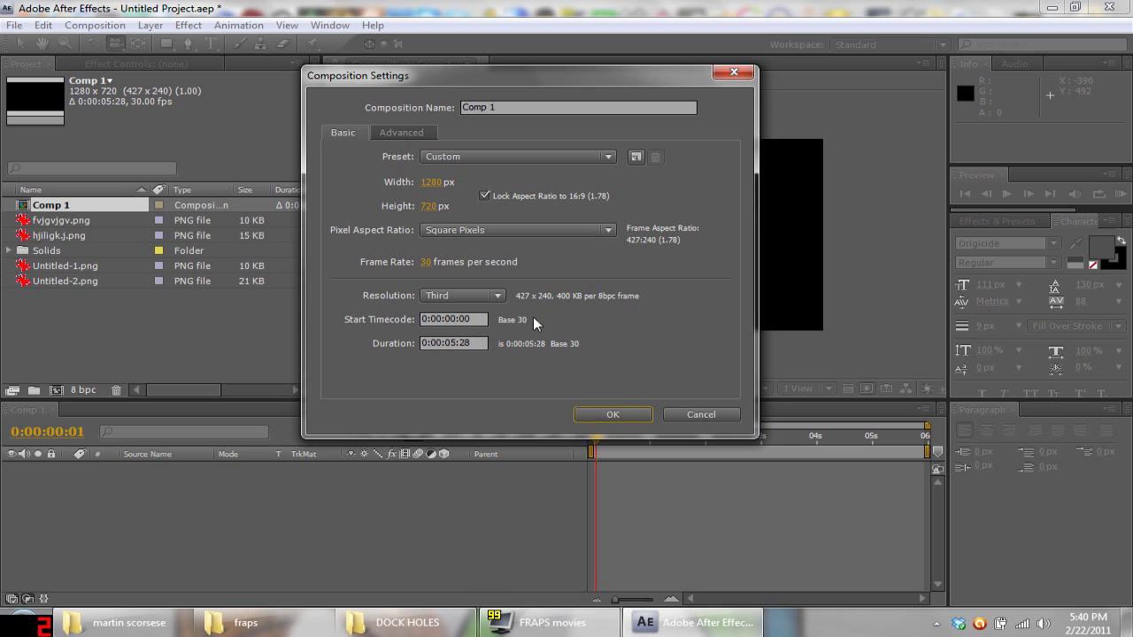
left_click(496, 296)
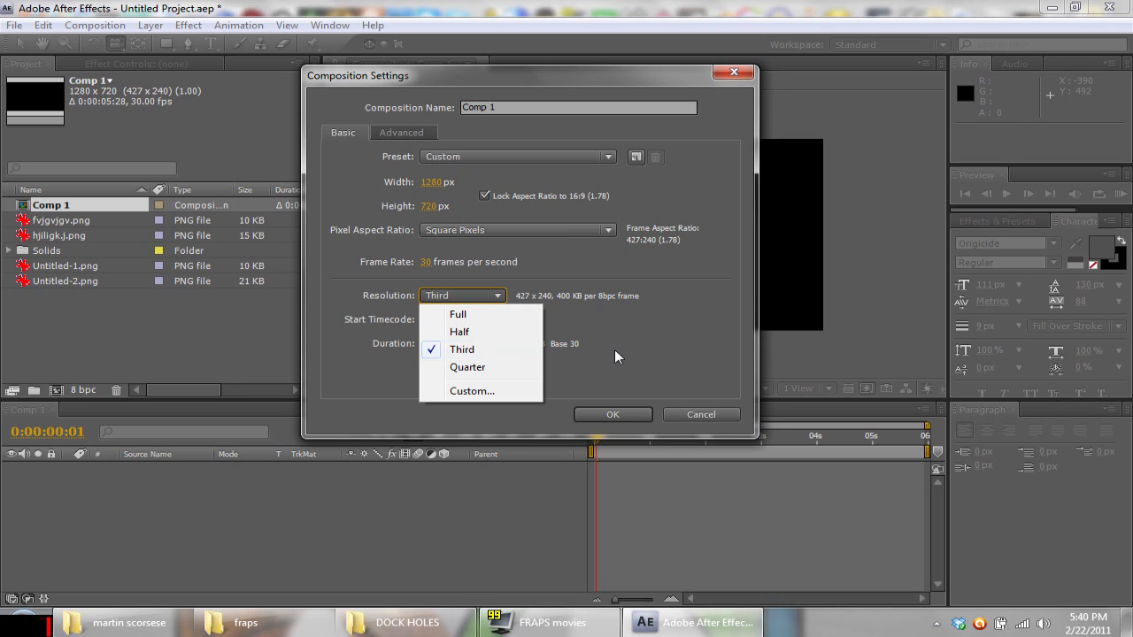
left_click(472, 353)
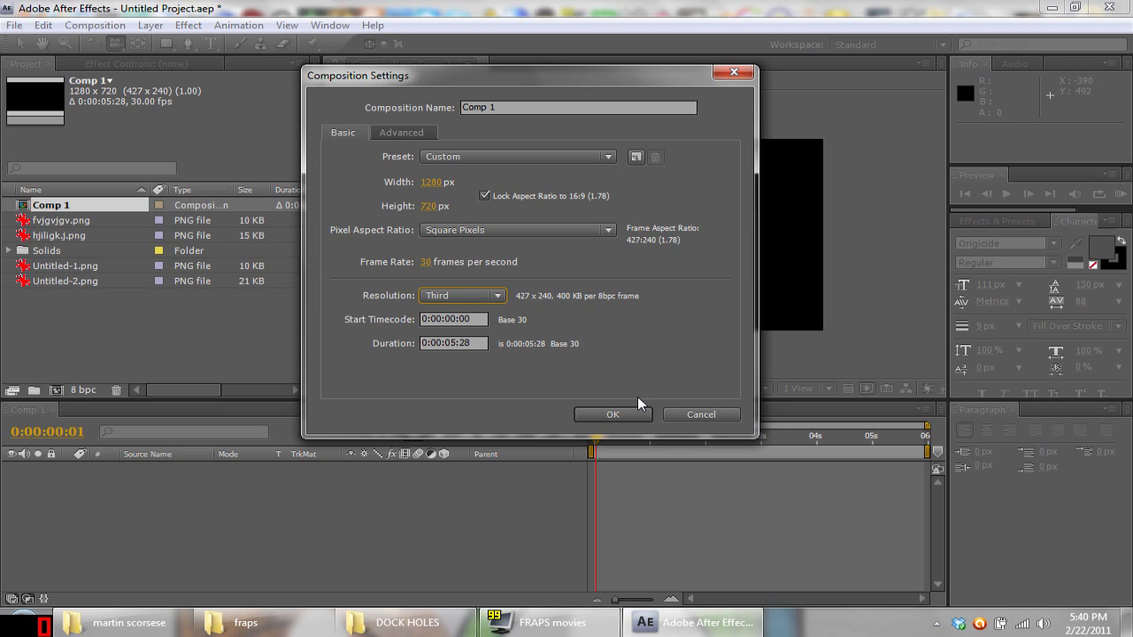
- Accept the unchanged Comp 1 settings and browse the imported PNGs in the Project panel
left_click(611, 414)
left_click(84, 281)
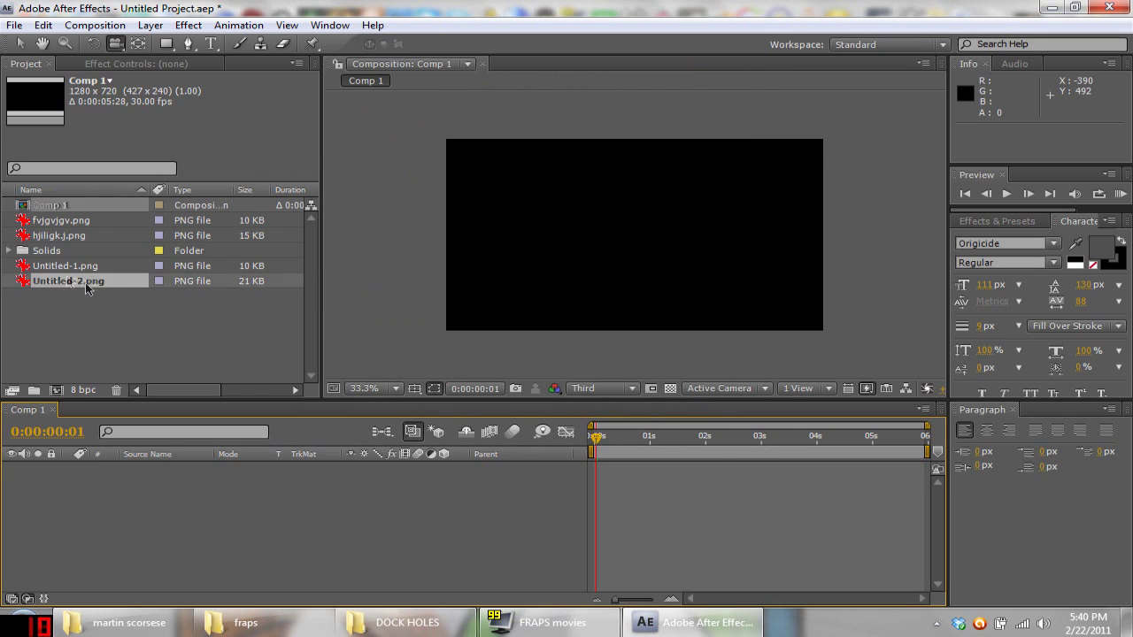
left_click(92, 223)
left_click(76, 281)
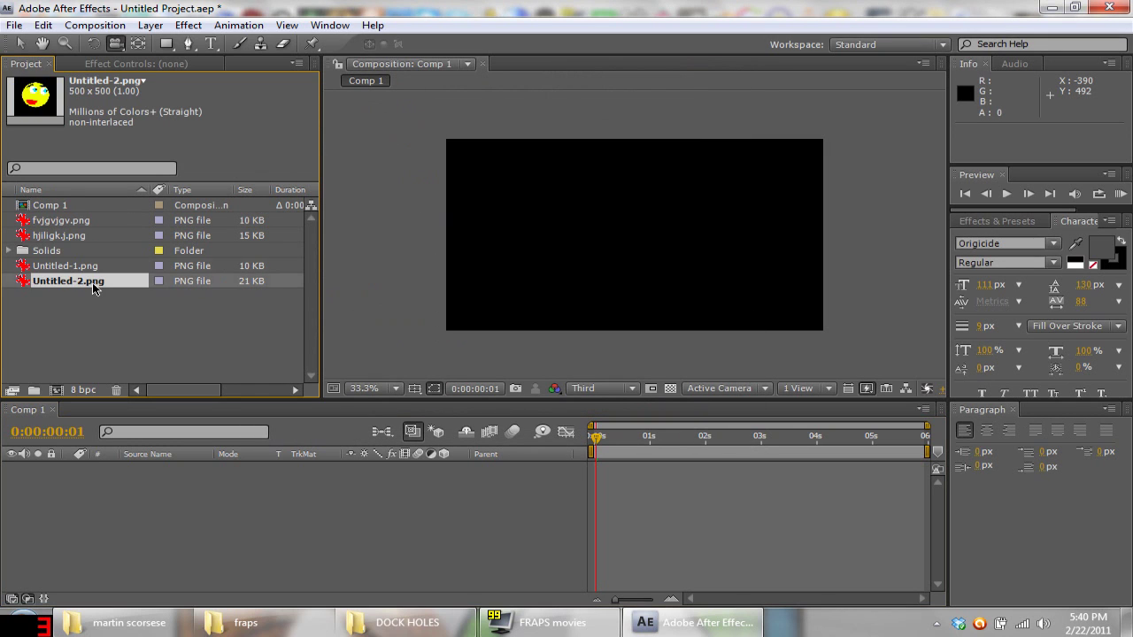
left_click(85, 266)
left_click(75, 235)
left_click(168, 509)
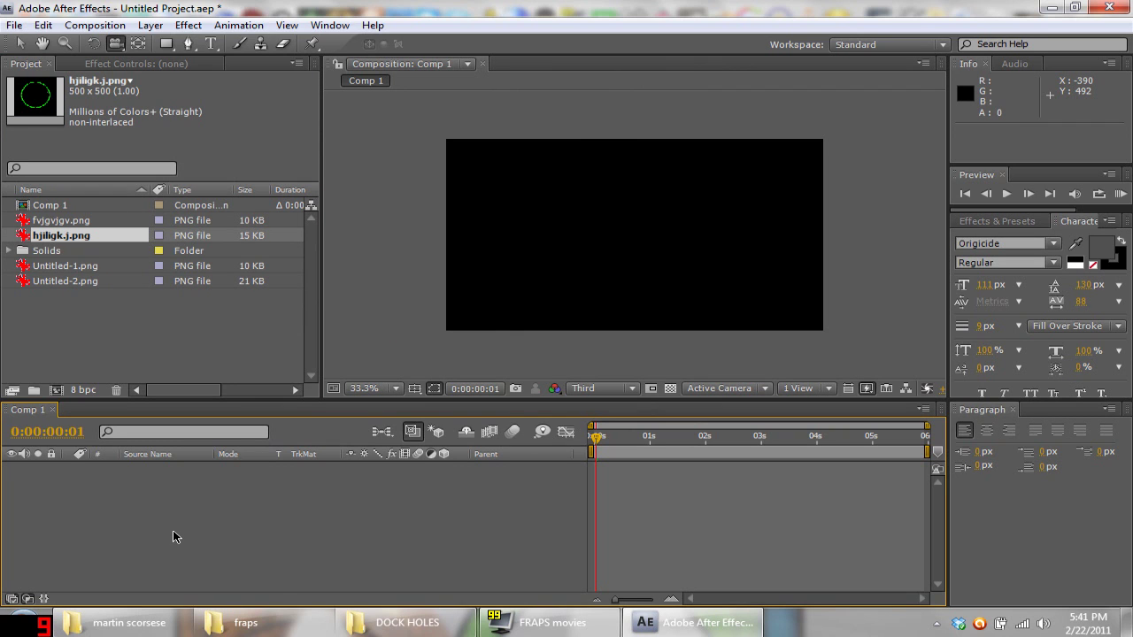
- Create White Solid 4 and place the bracket pattern fvjgvjgv.png above it in Comp 1
key("ctrl+y")
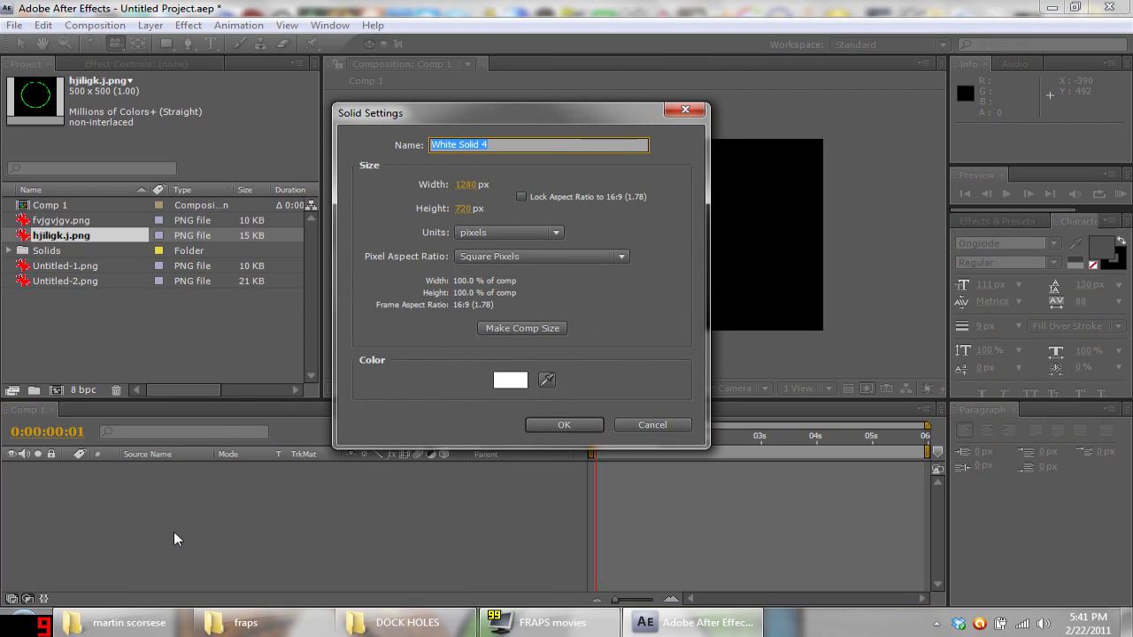
left_click(555, 429)
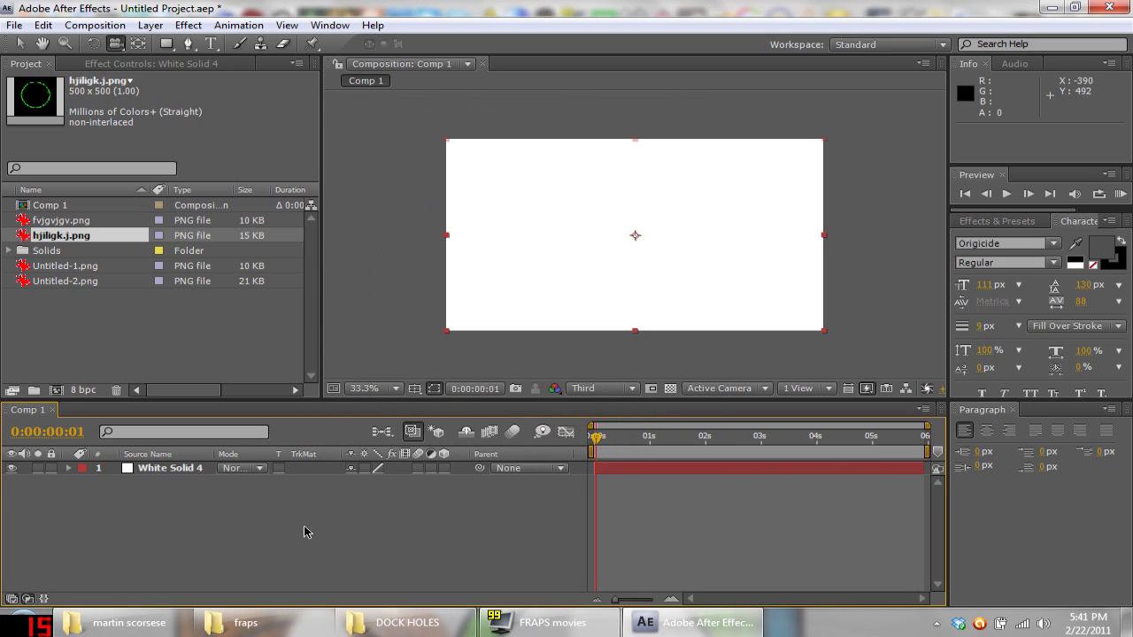
left_click(63, 281)
left_click(65, 266)
left_click(67, 235)
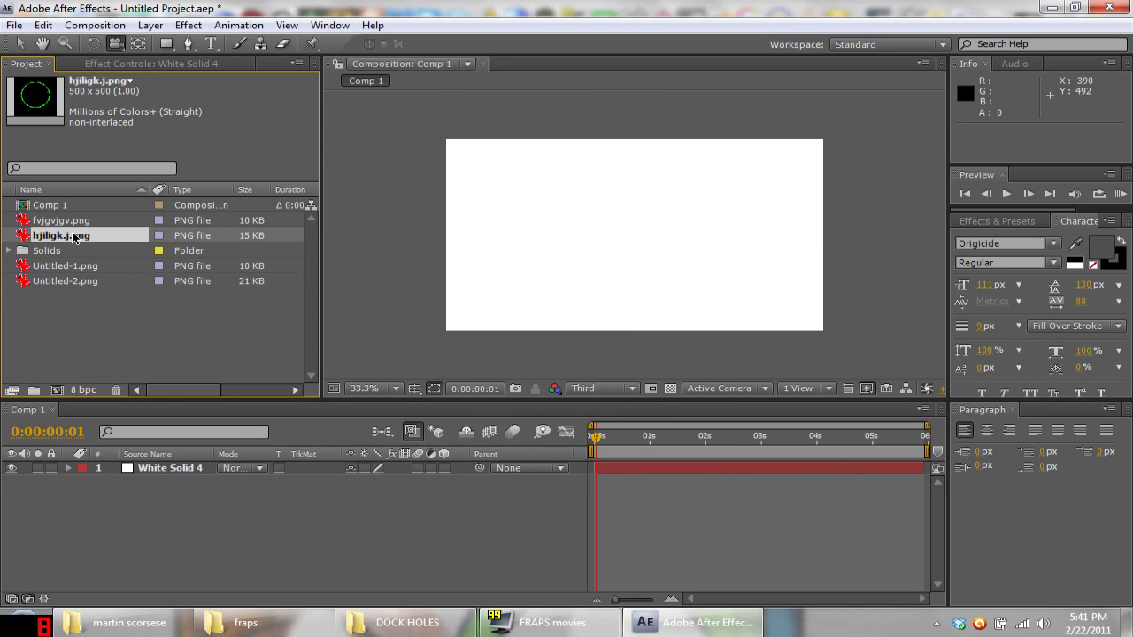
left_click(73, 220)
left_click_drag(73, 221, 254, 468)
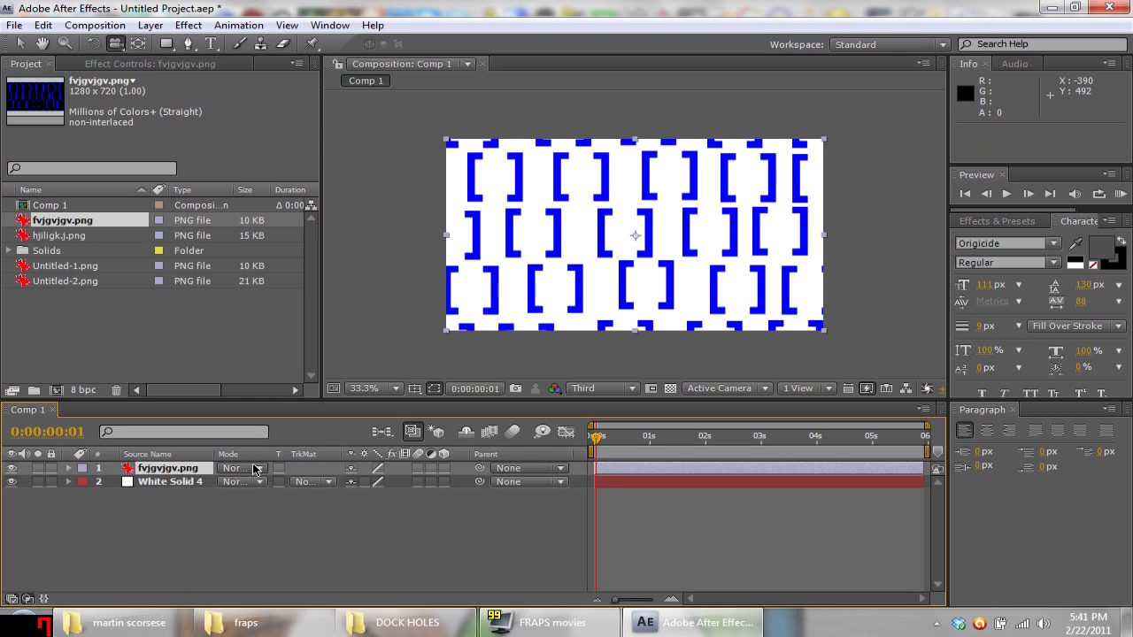
left_click(168, 481)
left_click(167, 469)
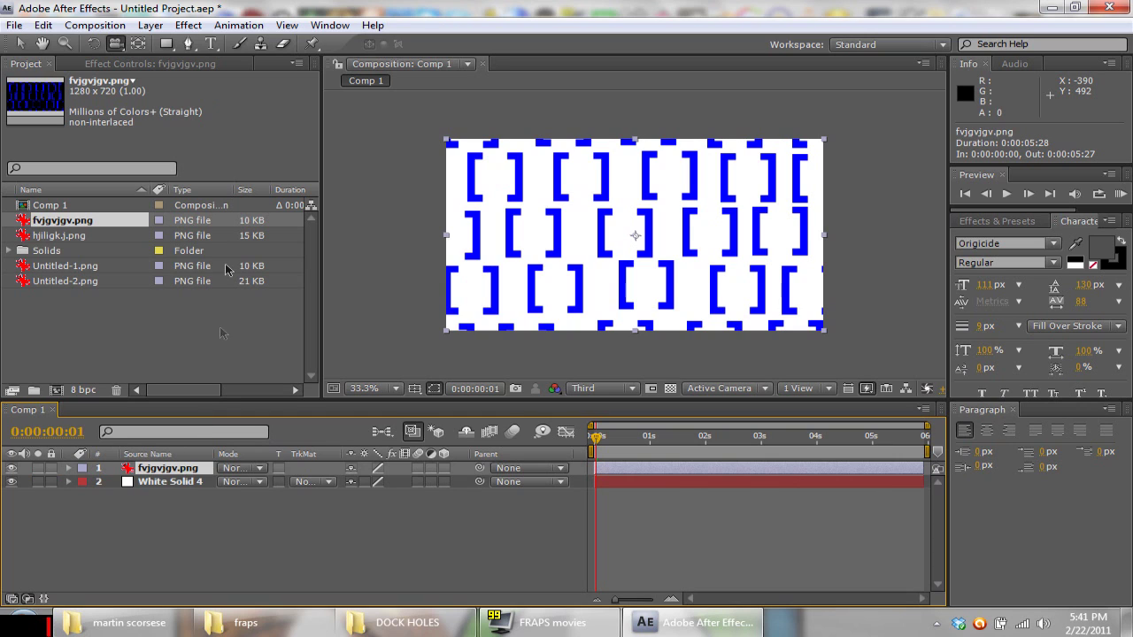
- Add the green ring hjiligk.j.png to Comp 1
left_click(50, 304)
left_click(50, 282)
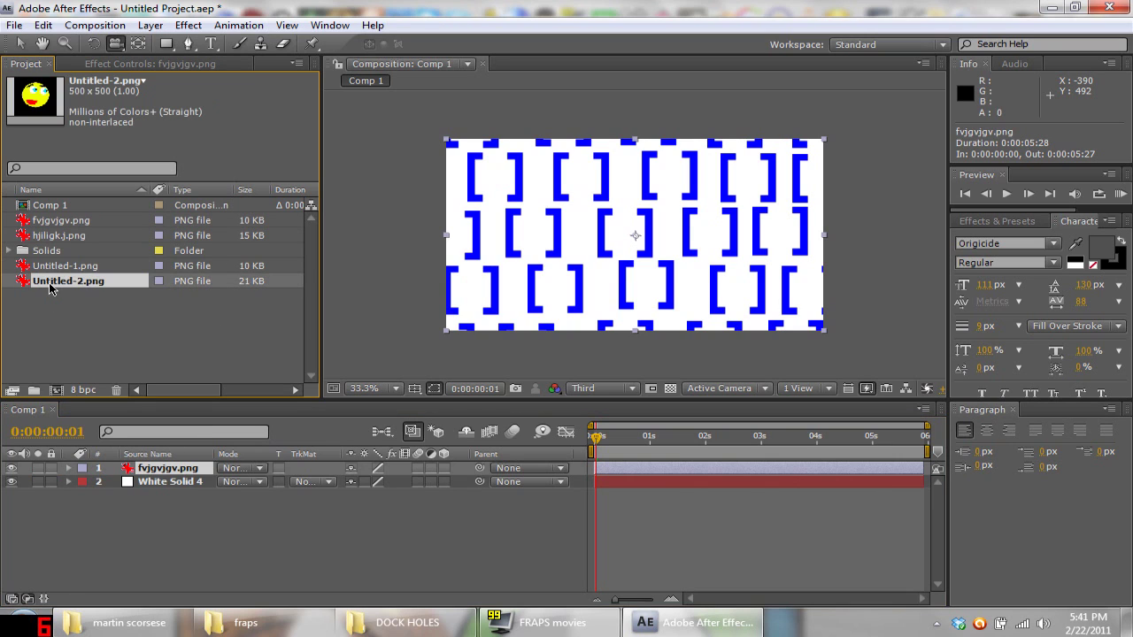
left_click(50, 269)
left_click_drag(51, 235, 212, 470)
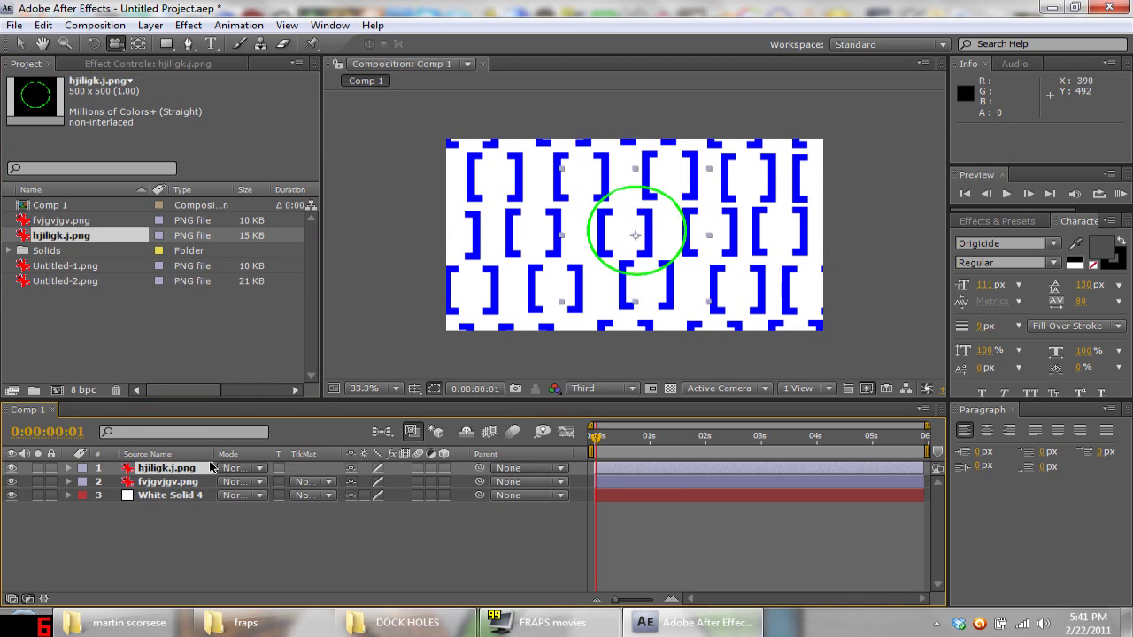
- Add the smiley face Untitled-2.png as the top layer of Comp 1
left_click(79, 266)
left_click(77, 222)
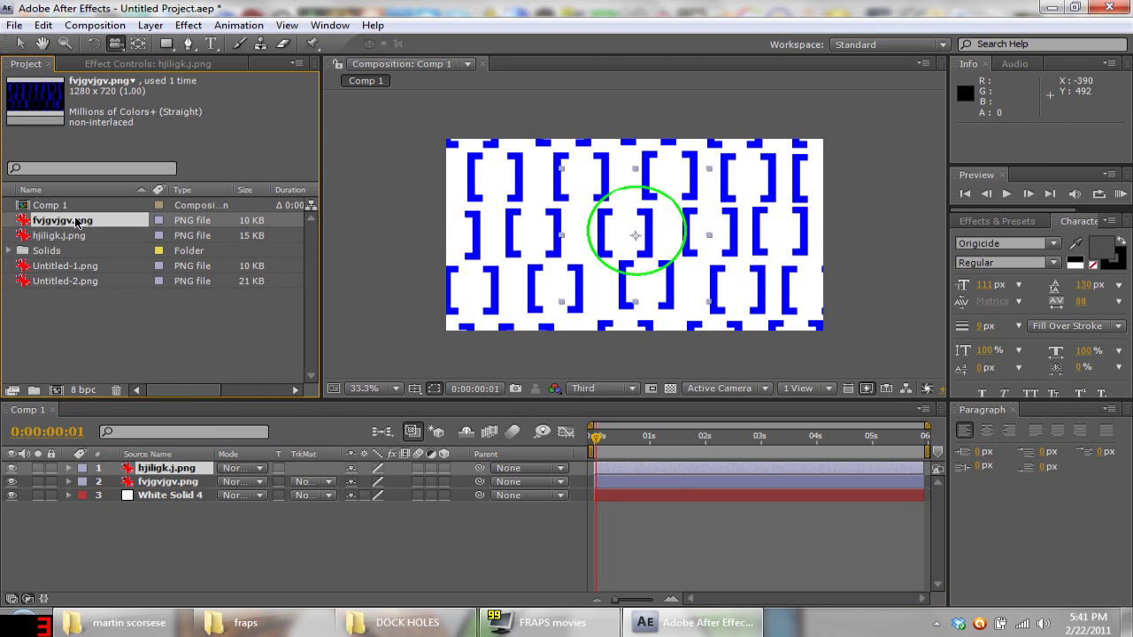
left_click(75, 236)
left_click(78, 281)
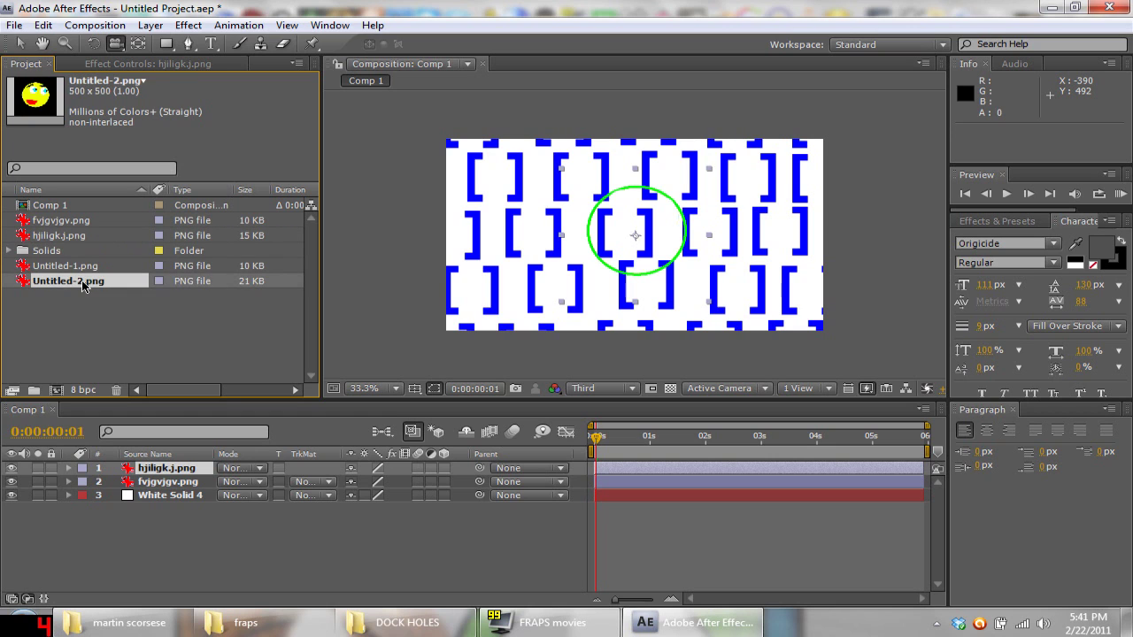
left_click_drag(82, 284, 189, 470)
left_click(192, 480)
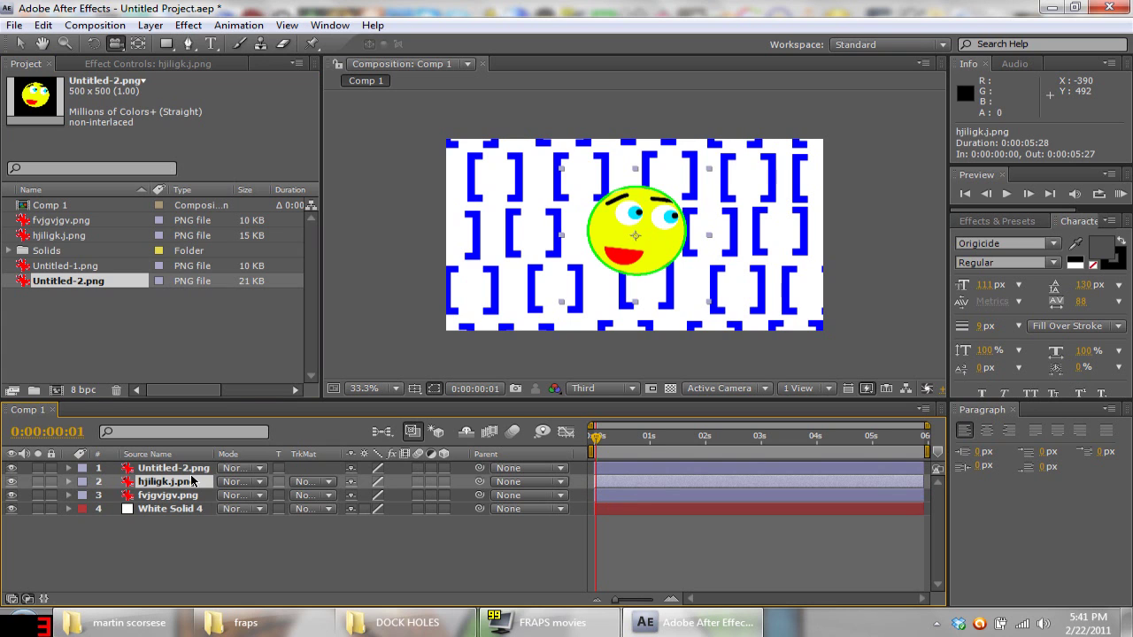
left_click(150, 24)
mouse_move(336, 46)
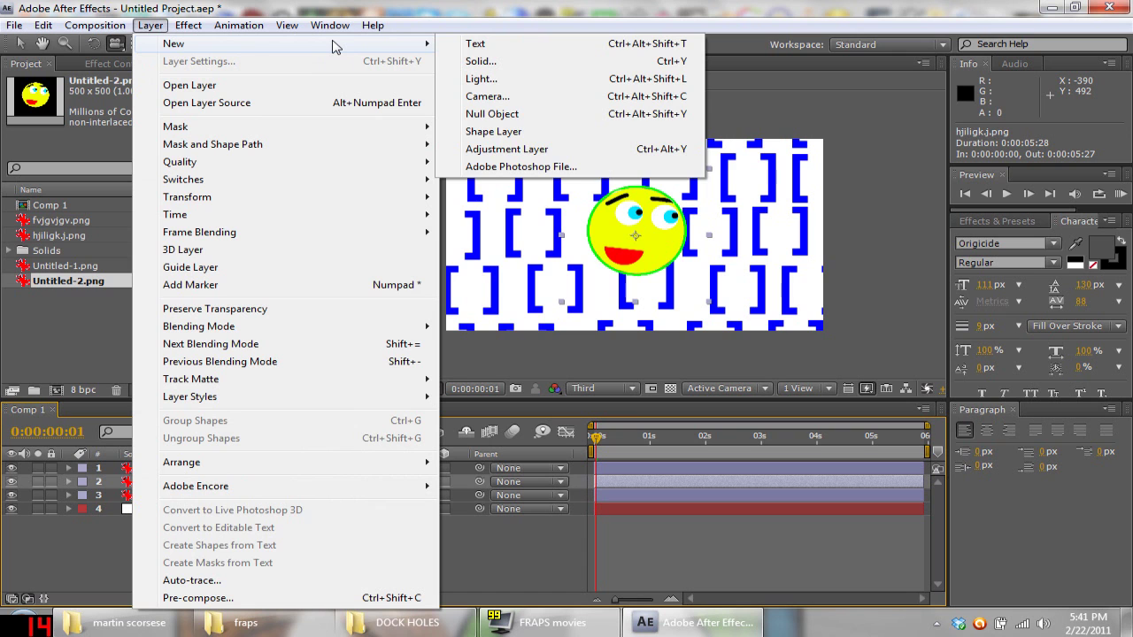
- Create Camera 1 and duplicate it into Camera 2
left_click(472, 104)
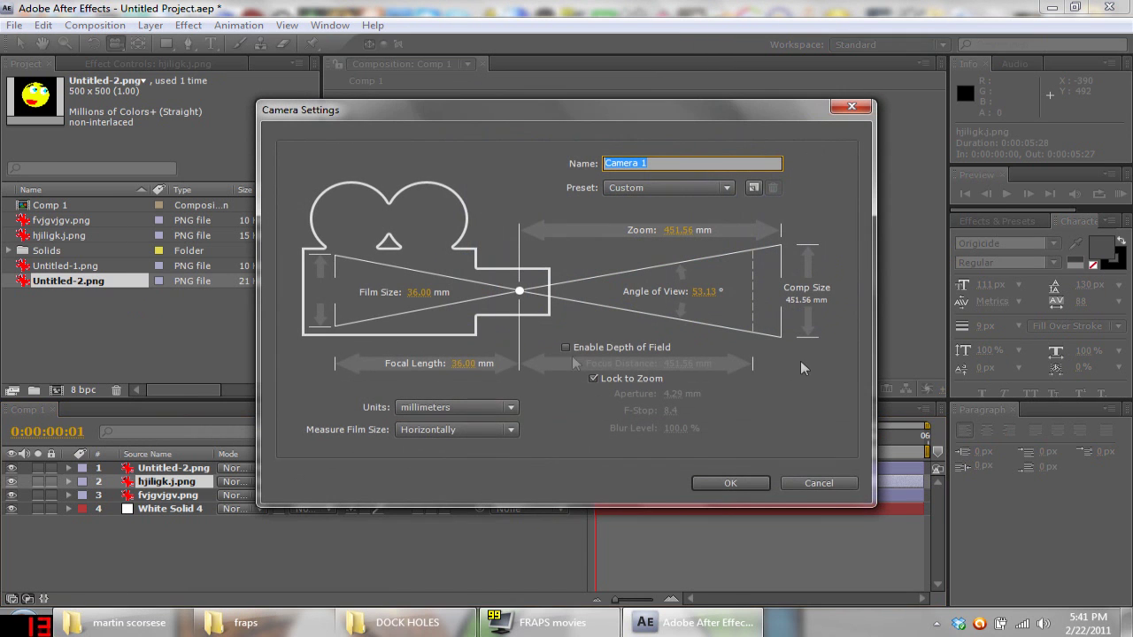
left_click(731, 484)
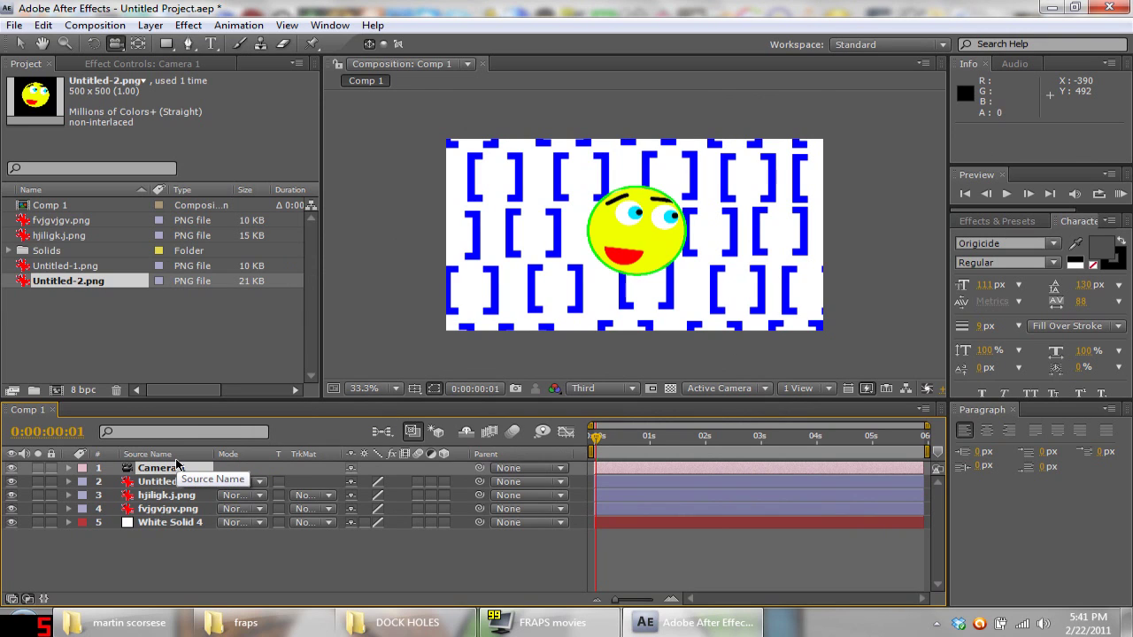
key("ctrl+d")
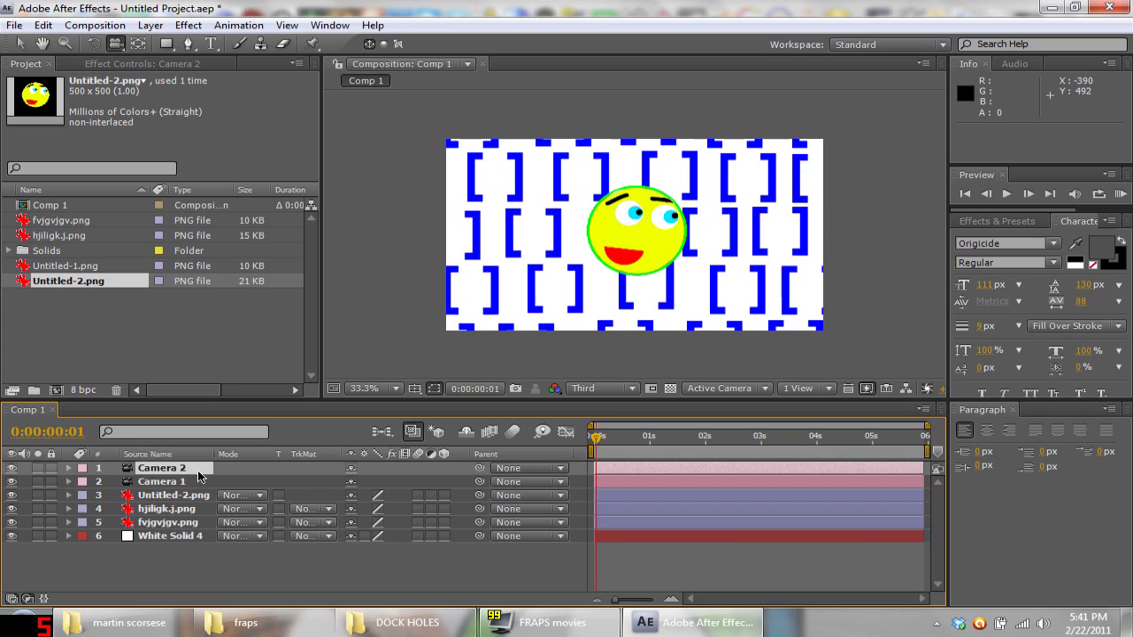
left_click(189, 479)
left_click(191, 470)
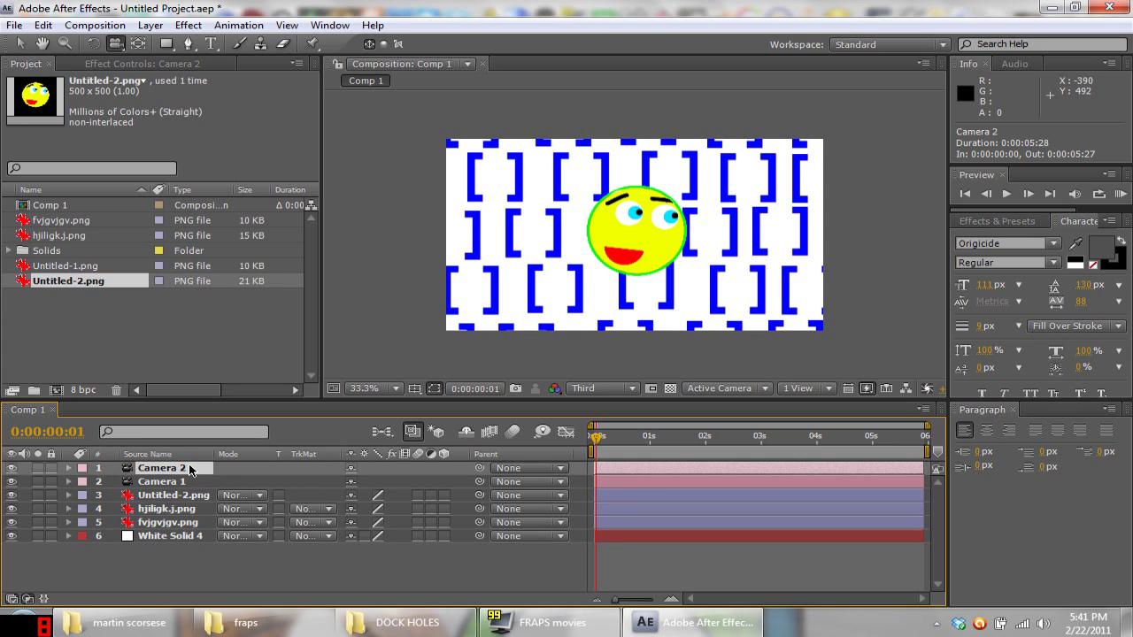
- Make the smiley face, green ring and bracket pattern layers 3D
left_click(444, 495)
left_click(443, 509)
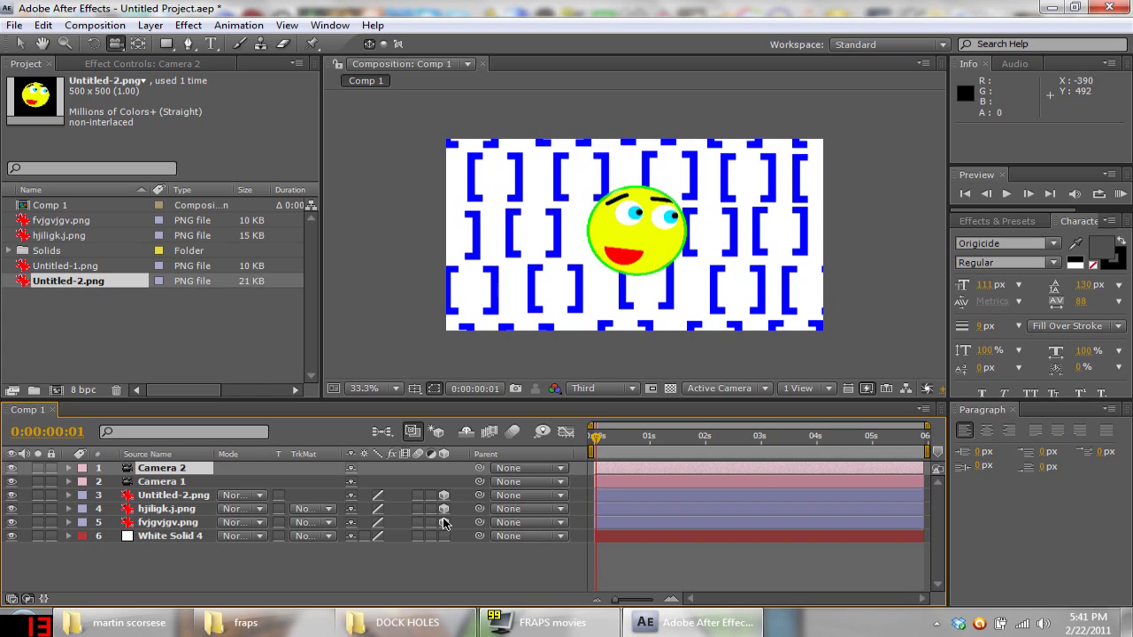
left_click(444, 522)
left_click(166, 505)
left_click(162, 482)
left_click(162, 468)
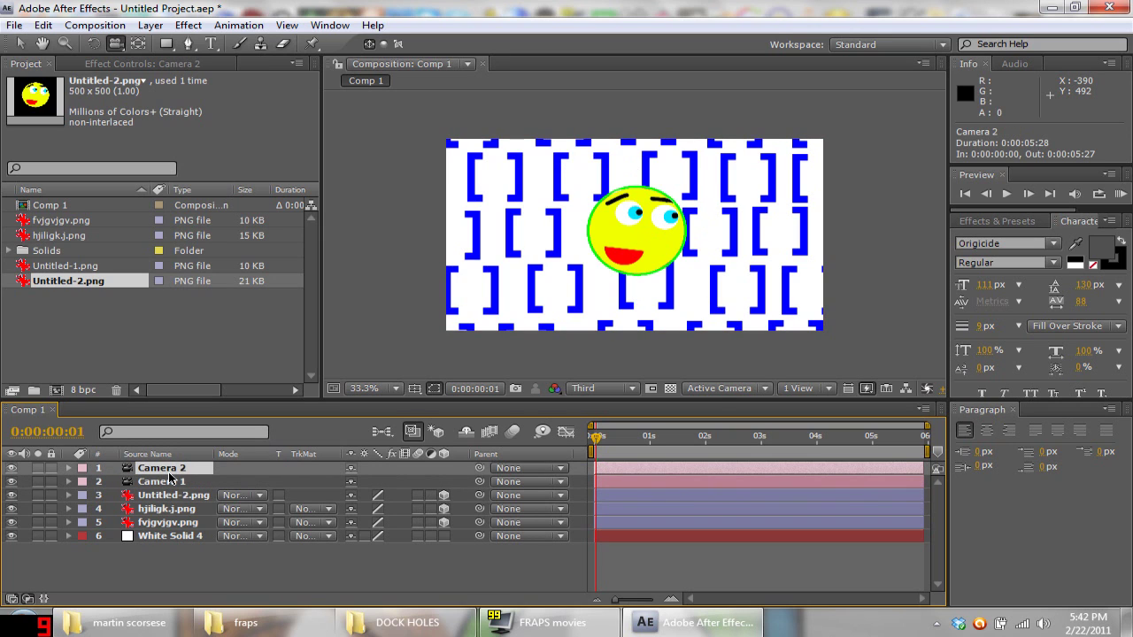
- View the comp through Camera 2 and orbit it to position 1614.9, -175.9, -633.1
left_click(713, 389)
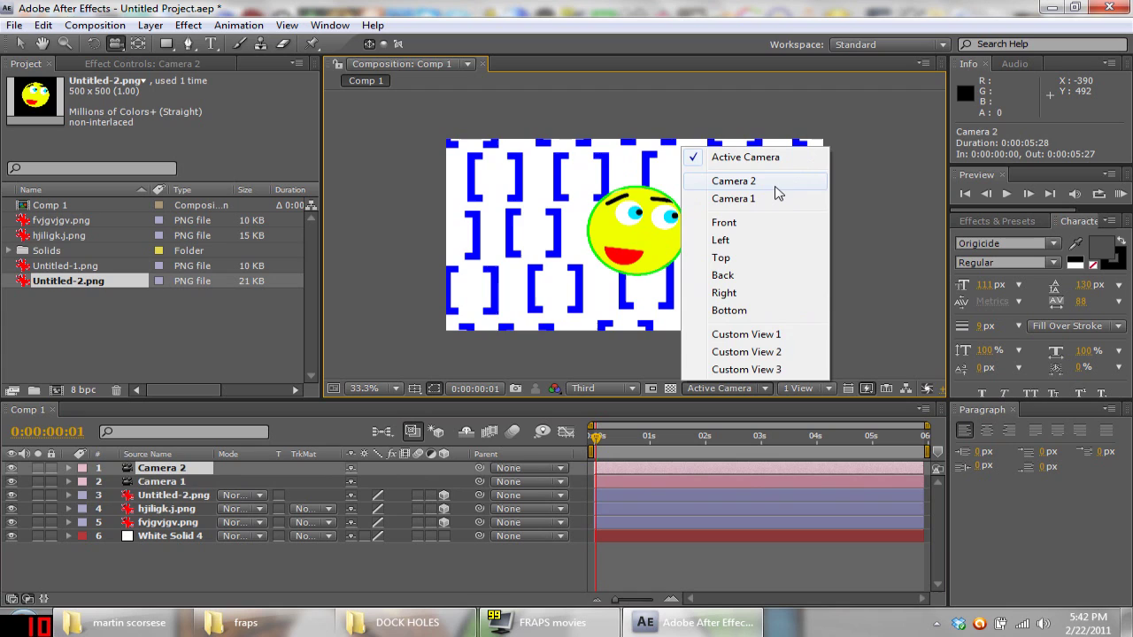
left_click(775, 187)
left_click(730, 387)
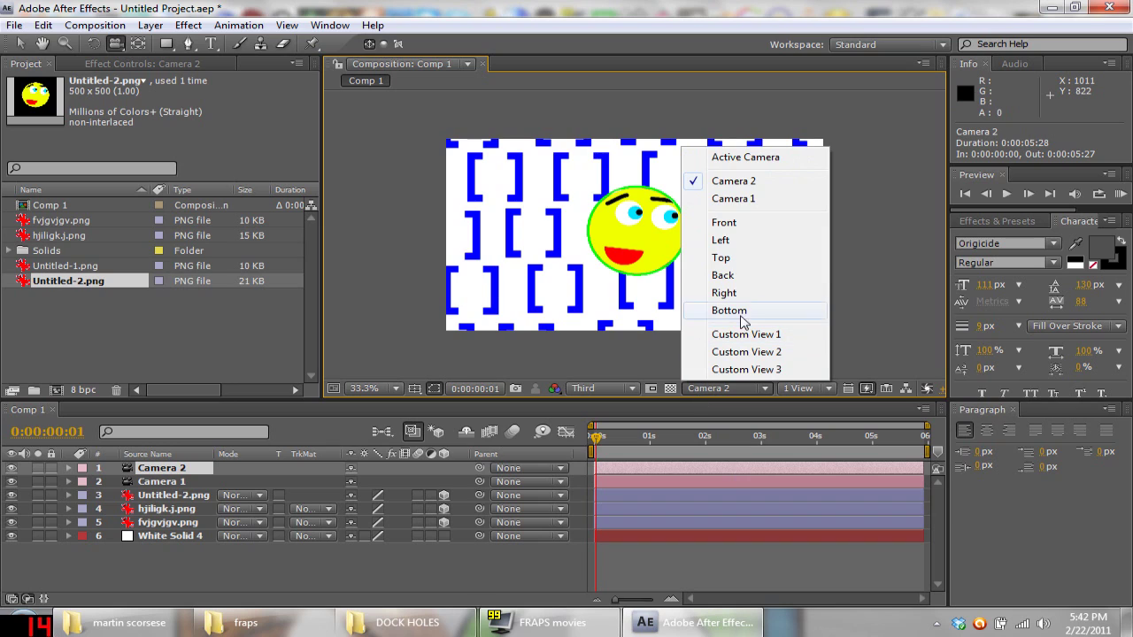
left_click(146, 276)
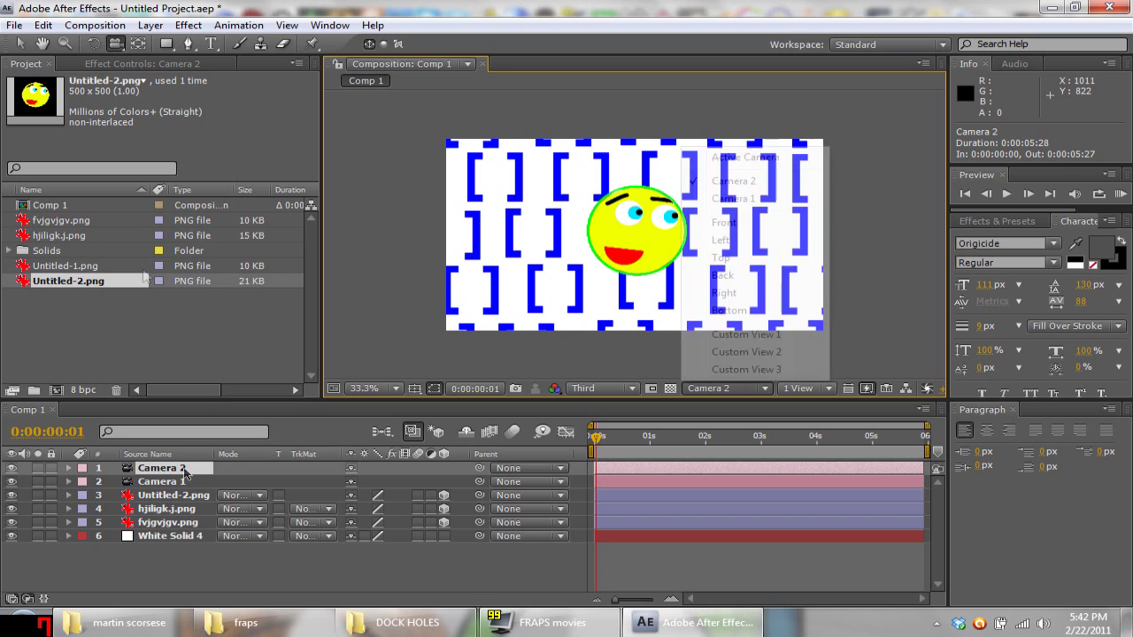
left_click(116, 45)
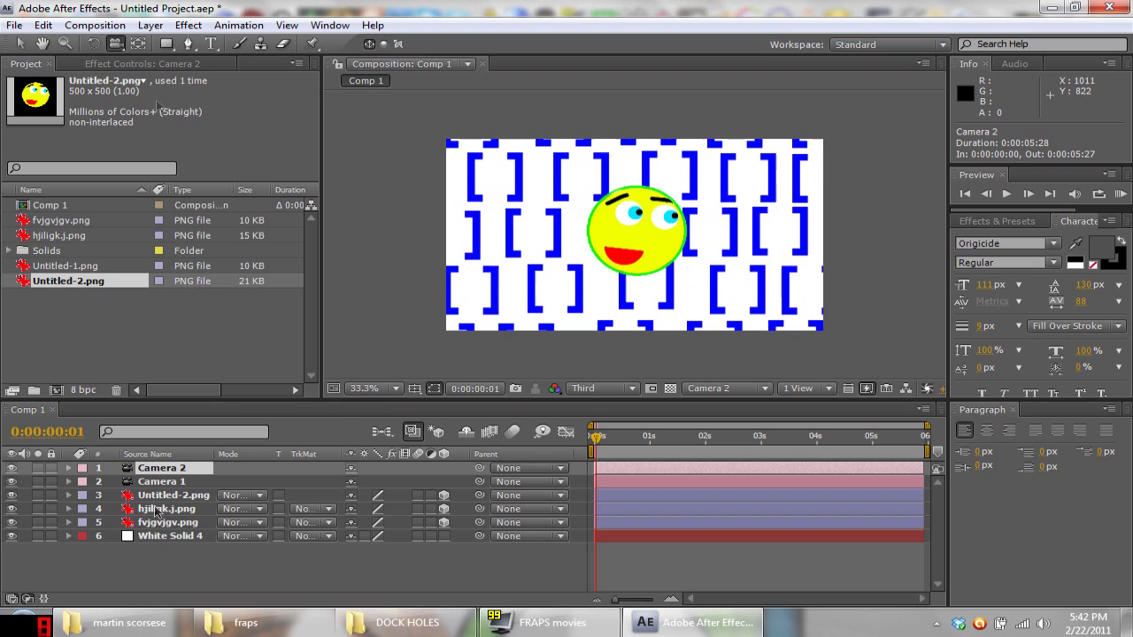
left_click_drag(751, 223, 699, 226)
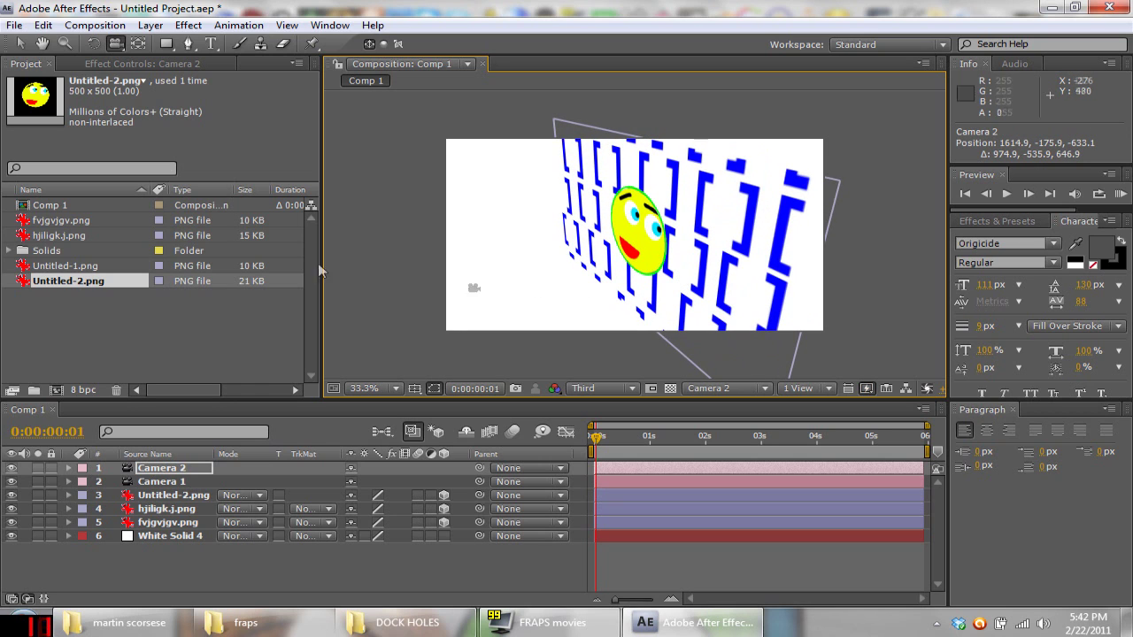
- Return to the Selection tool, view through Camera 1 and hide the smiley face layer
left_click(179, 495)
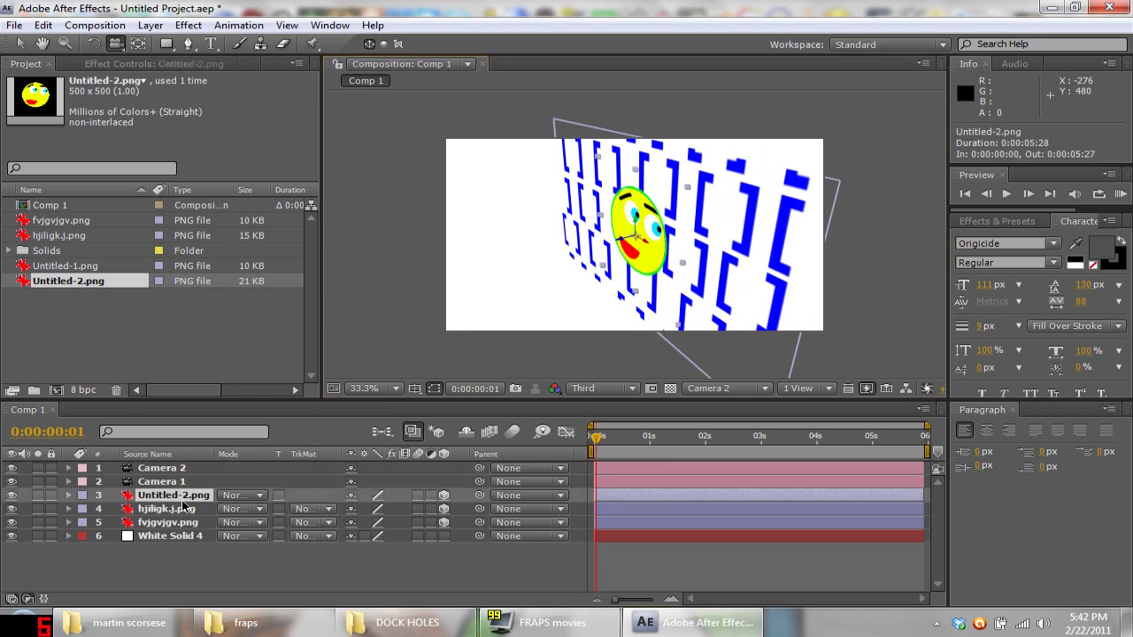
left_click(173, 536)
left_click(168, 523)
left_click(166, 509)
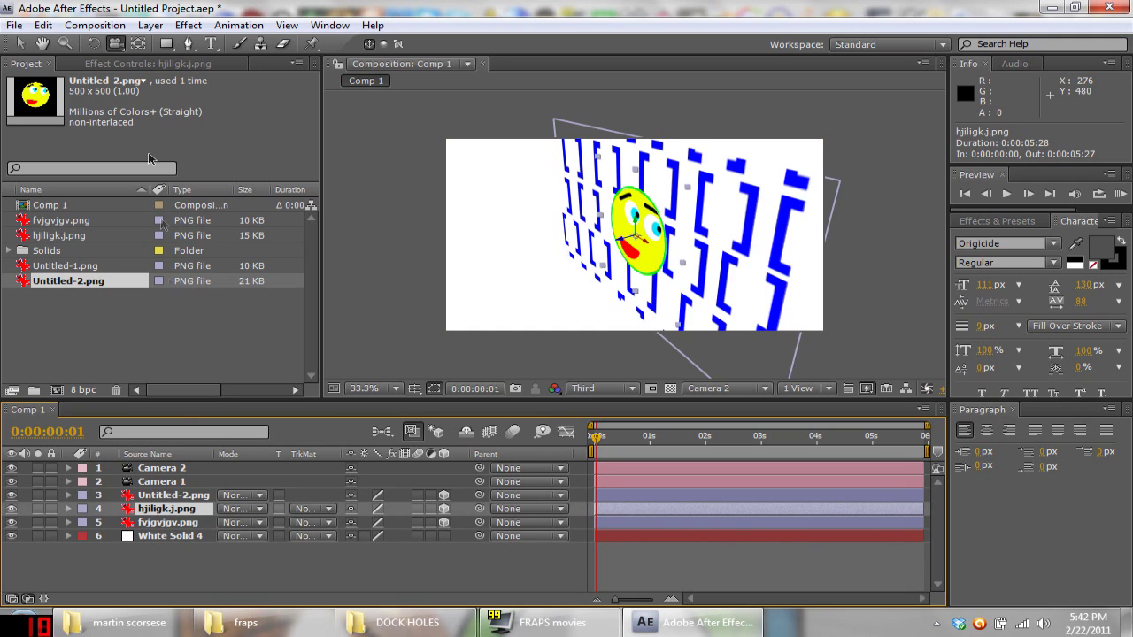
key("v")
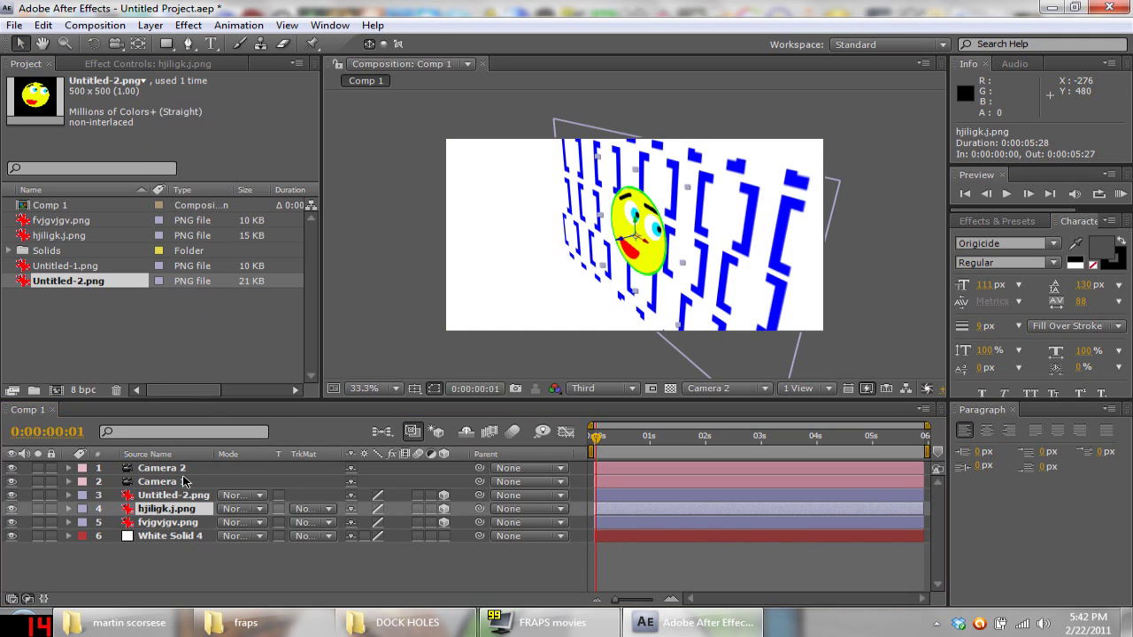
left_click(177, 522)
left_click(181, 510)
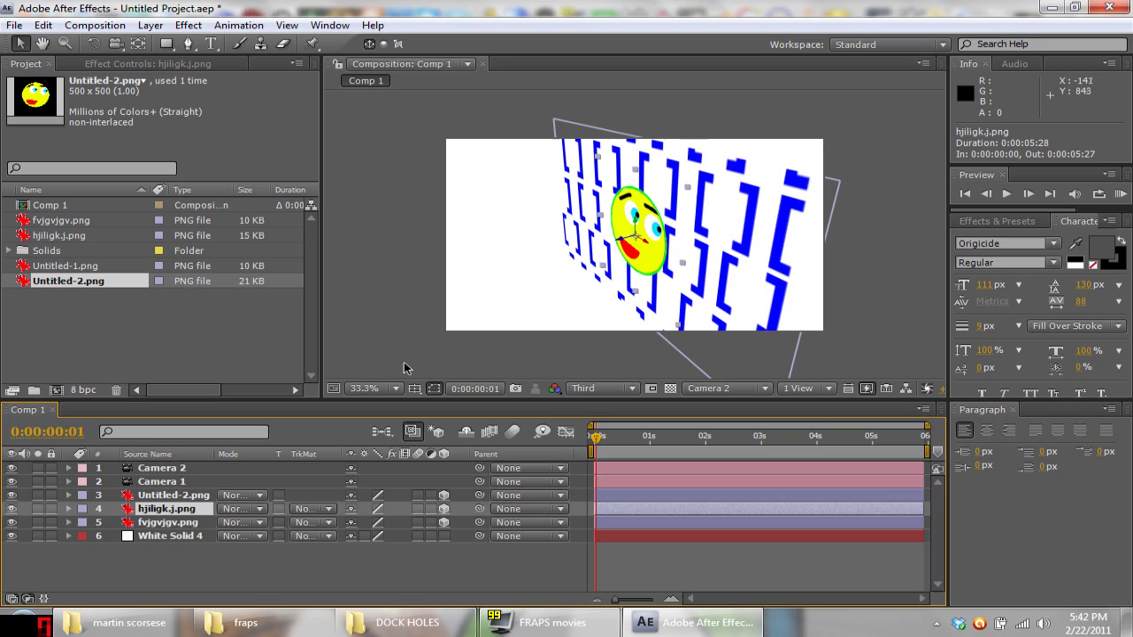
left_click(704, 393)
left_click(739, 198)
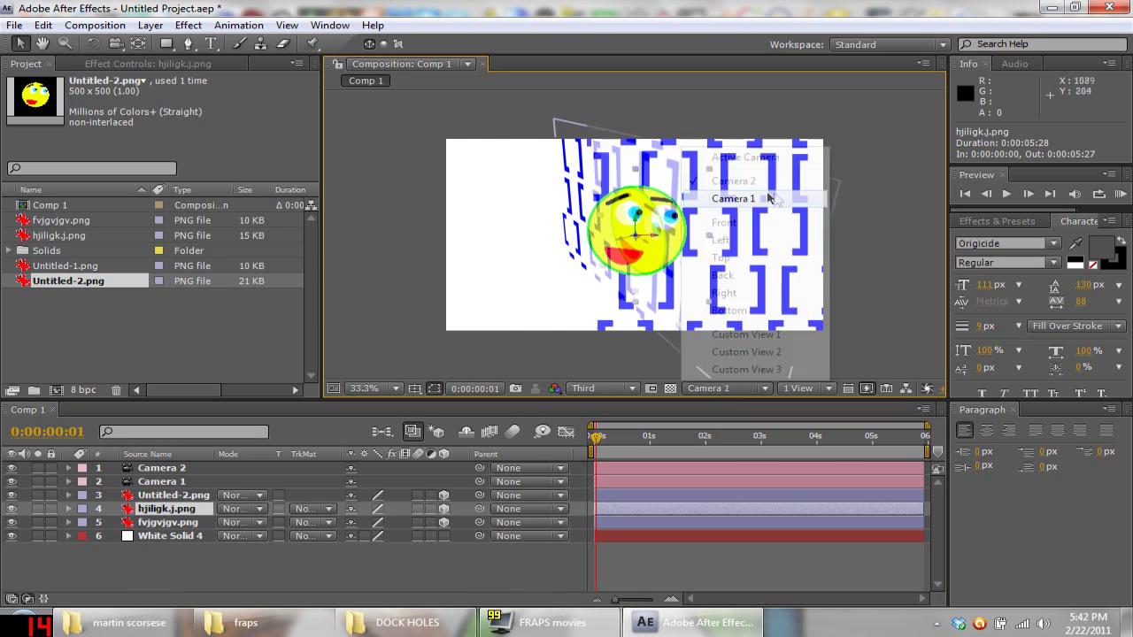
left_click(12, 494)
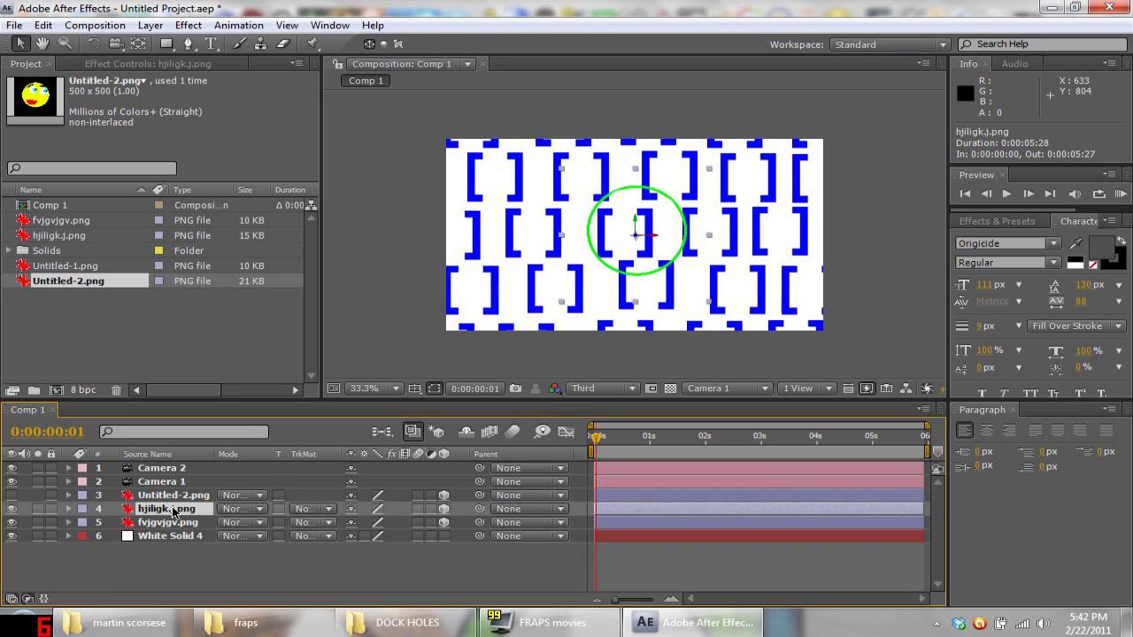
- Duplicate the green ring layer twice and select ring layers 4 through 6
key("ctrl+d")
key("ctrl+d")
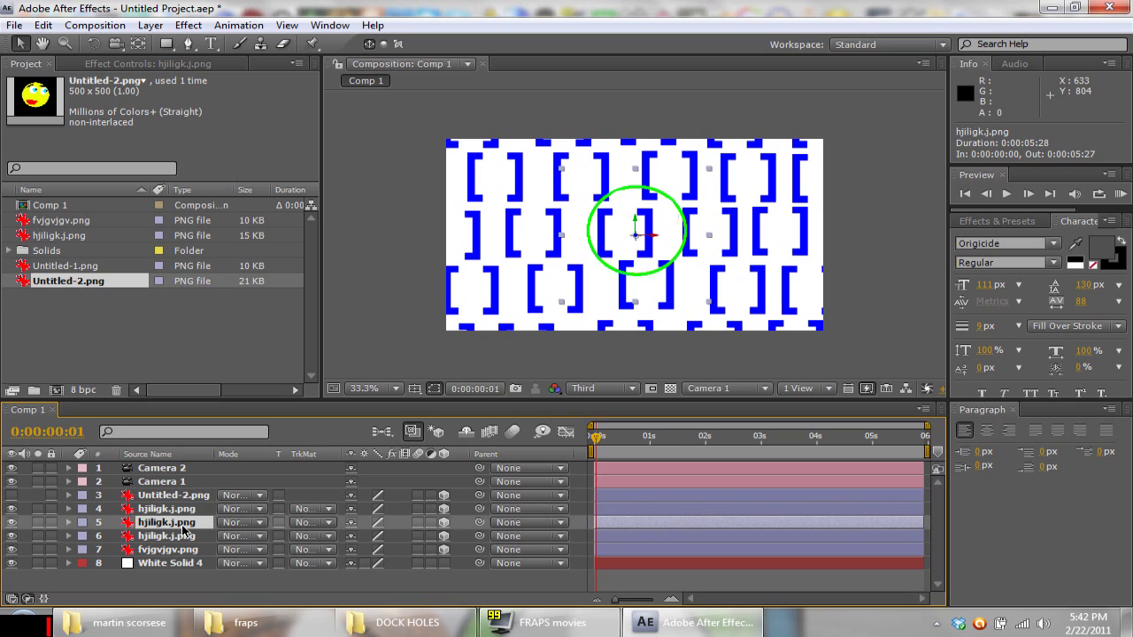
left_click(164, 536)
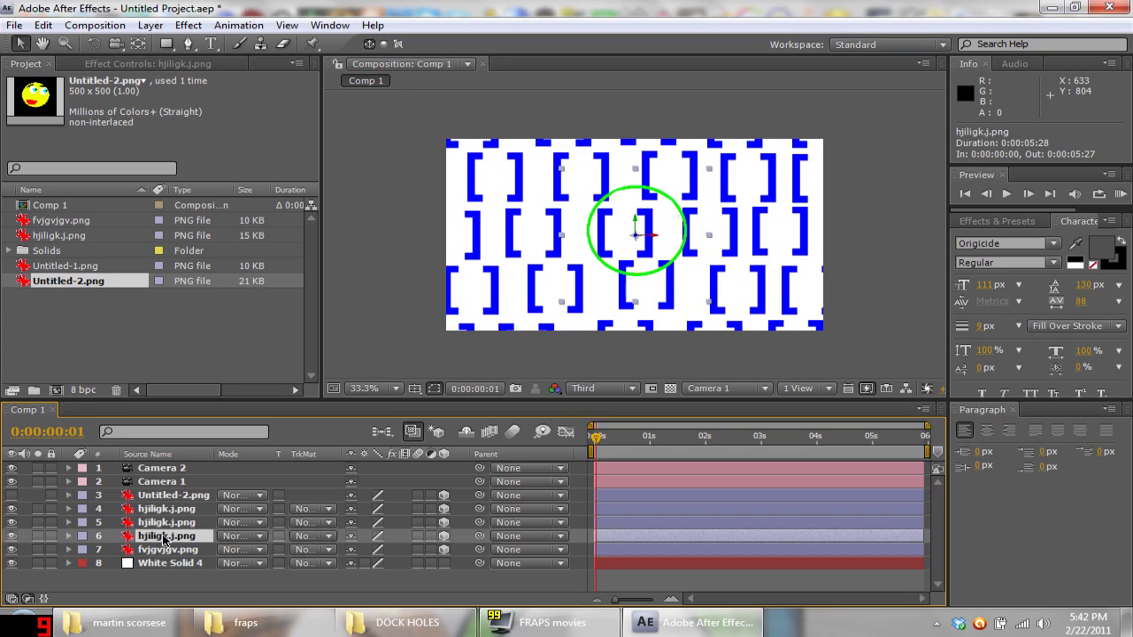
left_click(166, 512, "shift")
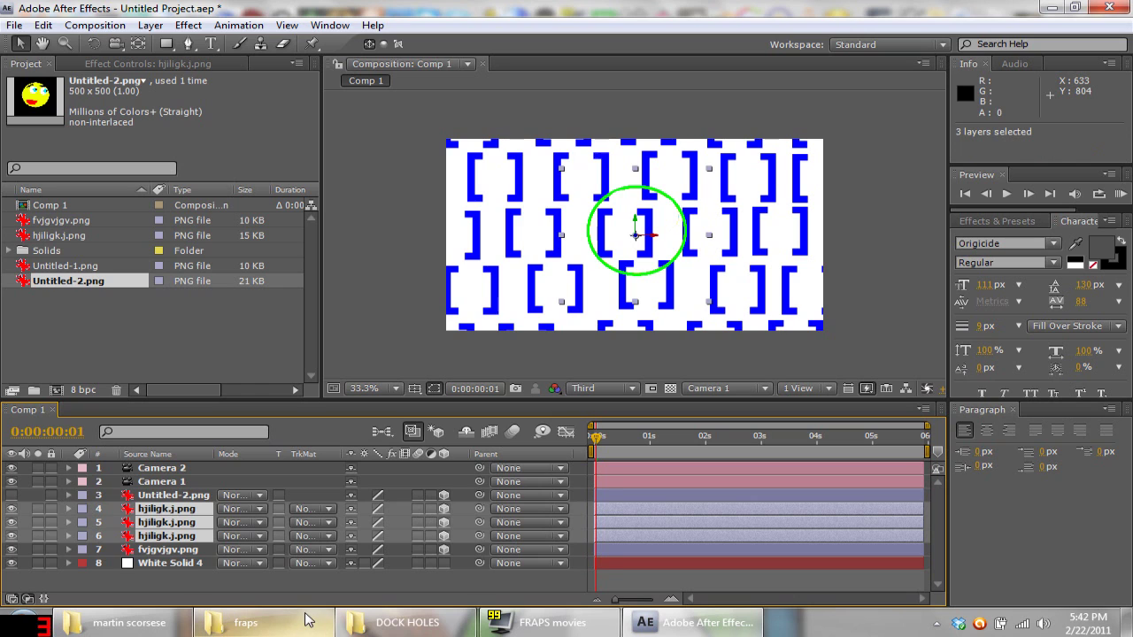
- Start Scale keyframes on the three ring layers at 0%
mouse_move(305, 625)
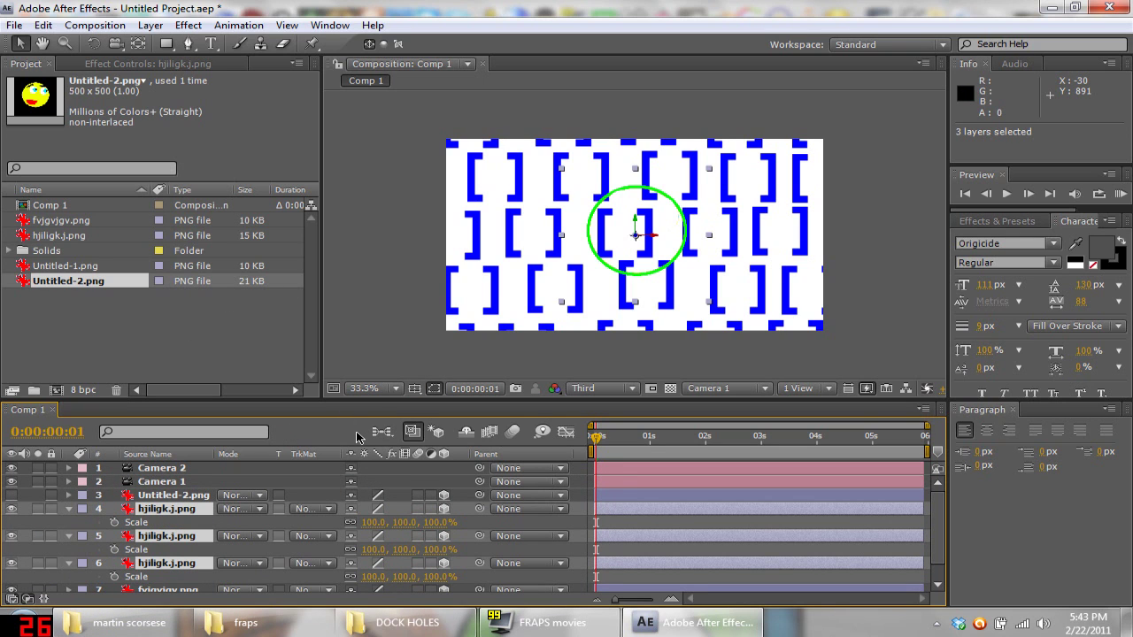
left_click(114, 550)
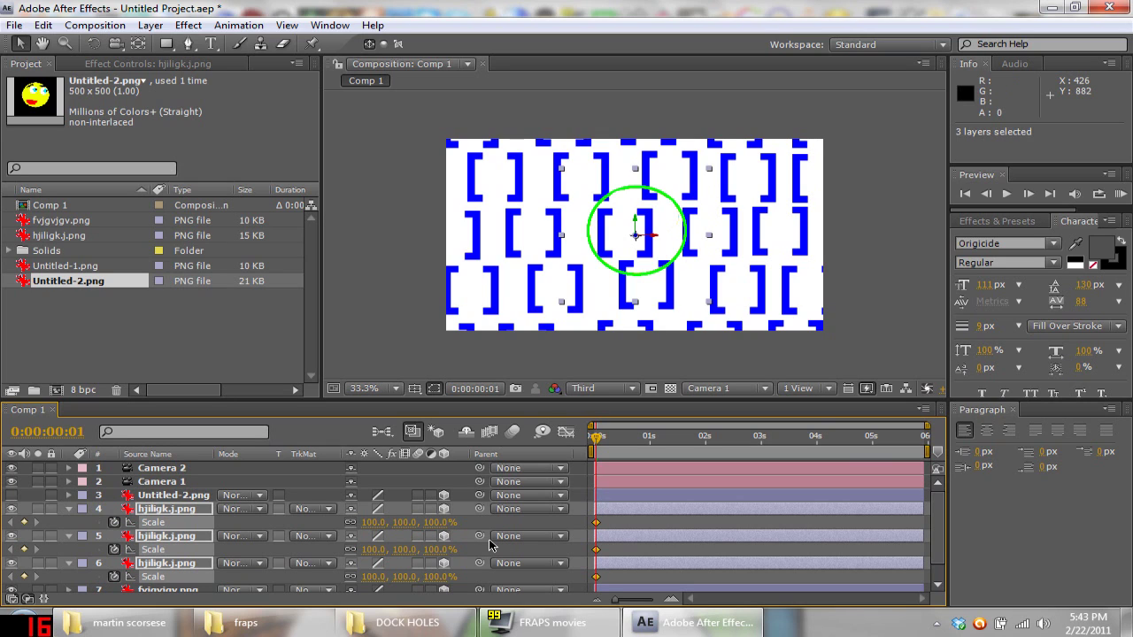
left_click(434, 522)
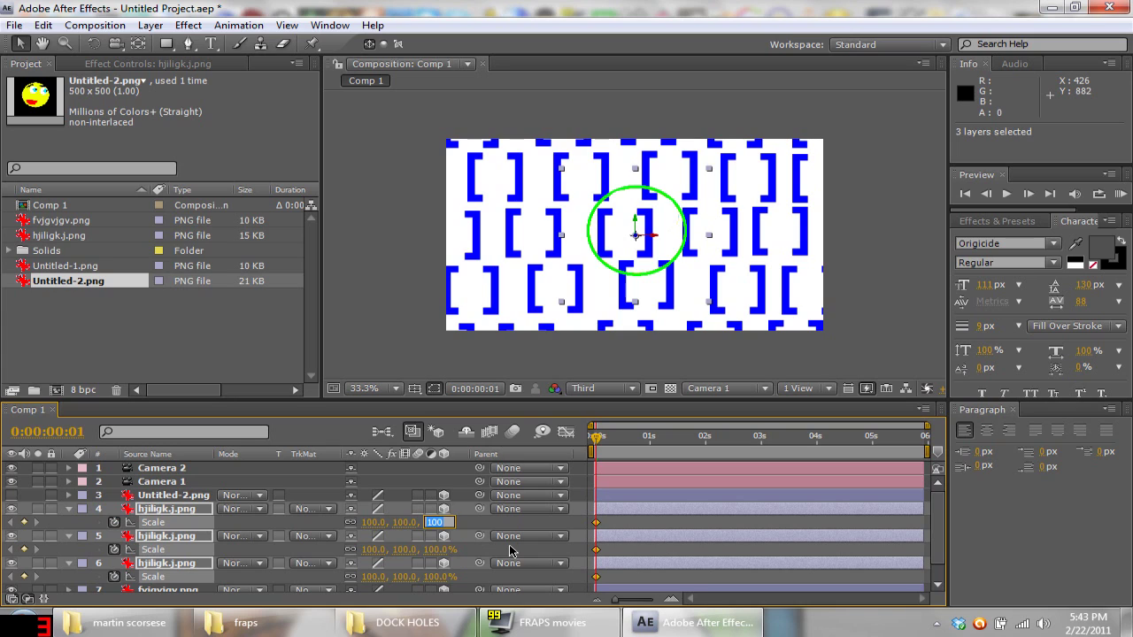
type("0")
key("Return")
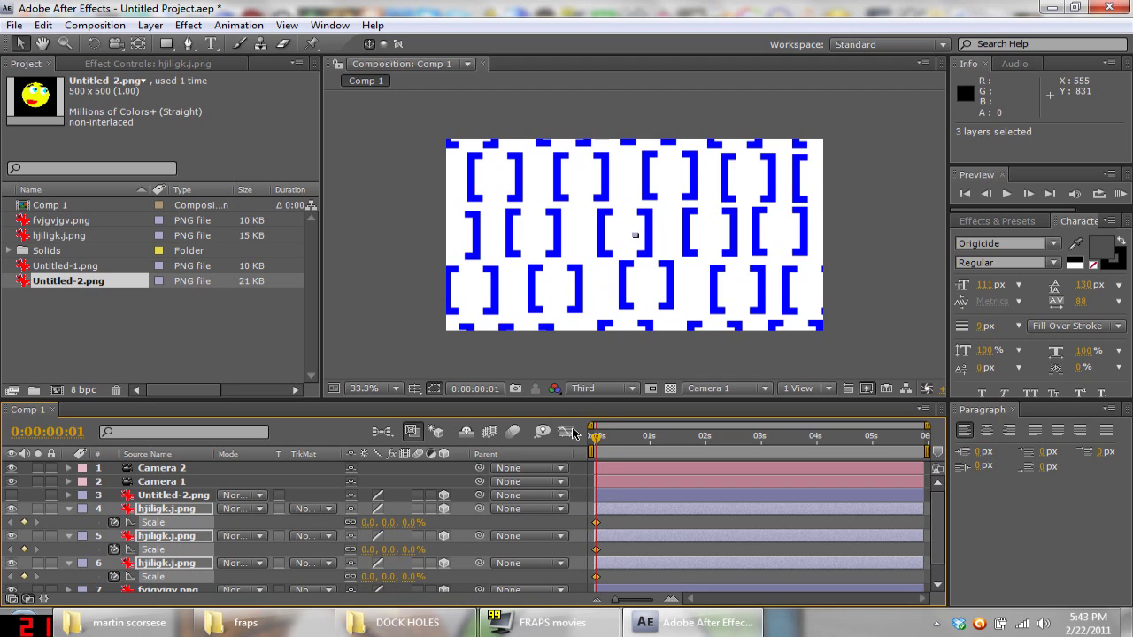
- Add ring Scale keyframes of 110% at 0:00:01:15 and 100% at 0:00:01:29
left_click_drag(715, 436, 681, 441)
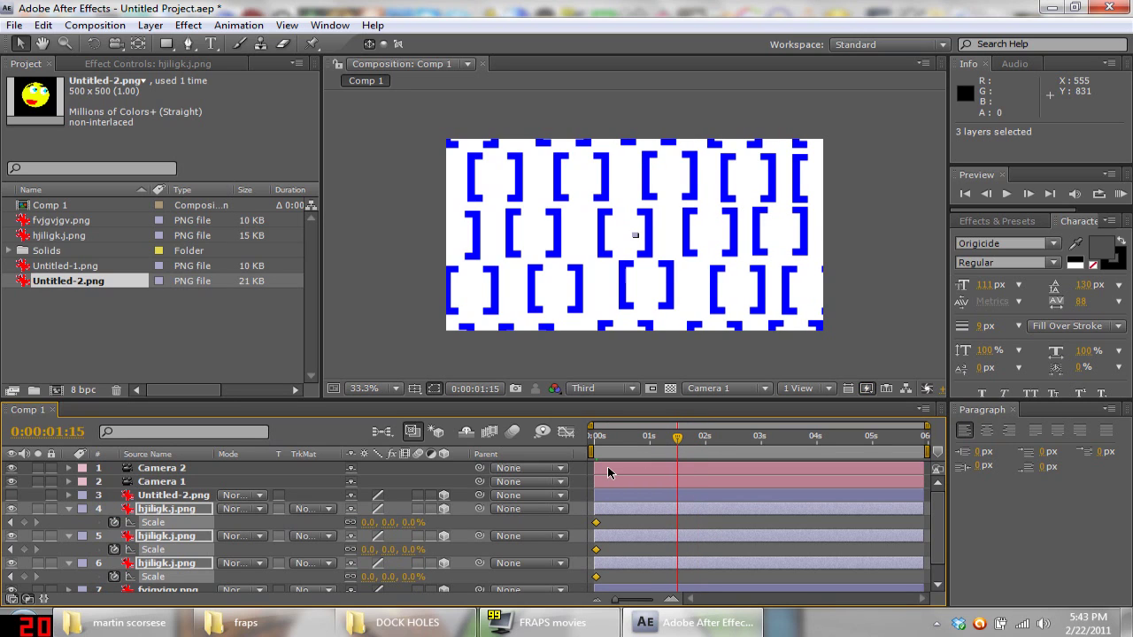
left_click(410, 522)
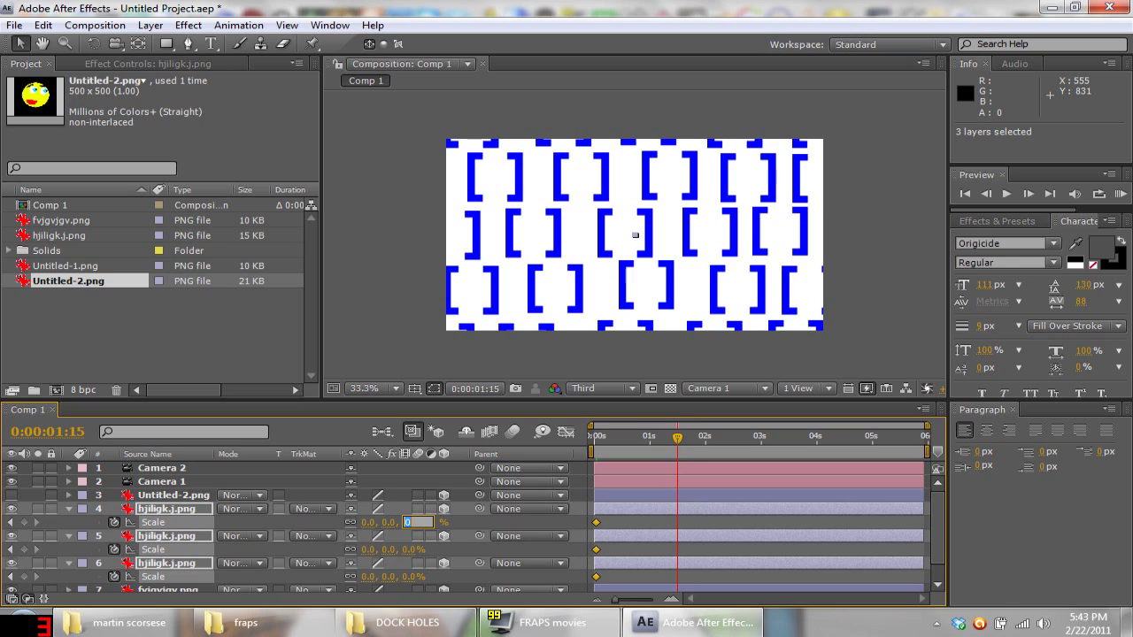
type("110")
key("Return")
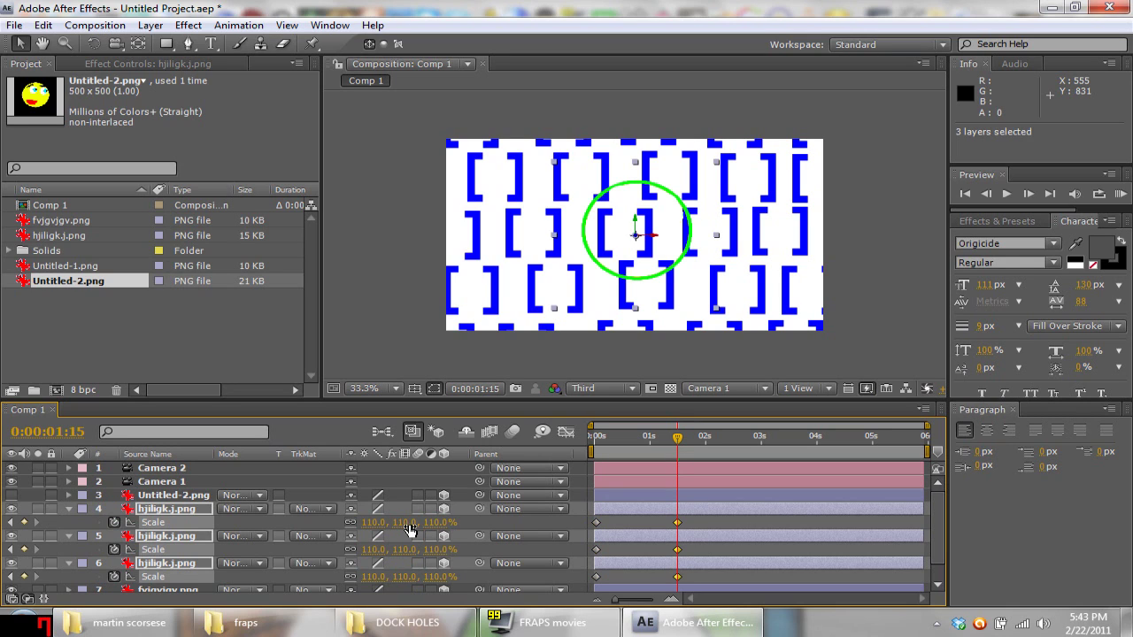
left_click_drag(678, 437, 706, 437)
left_click(438, 522)
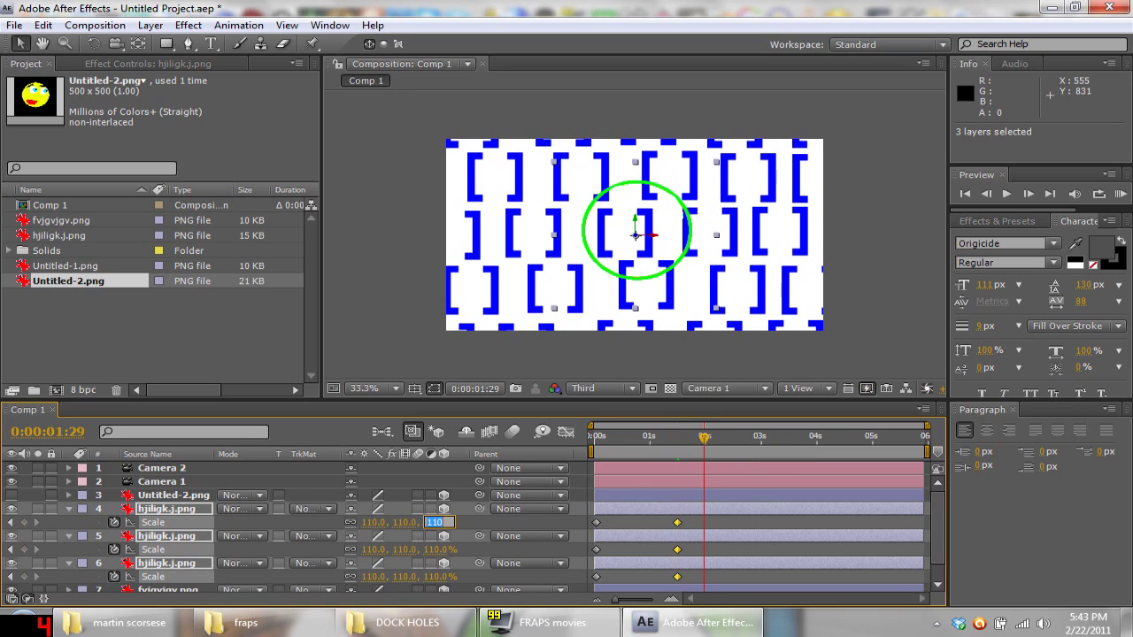
type("100")
key("Return")
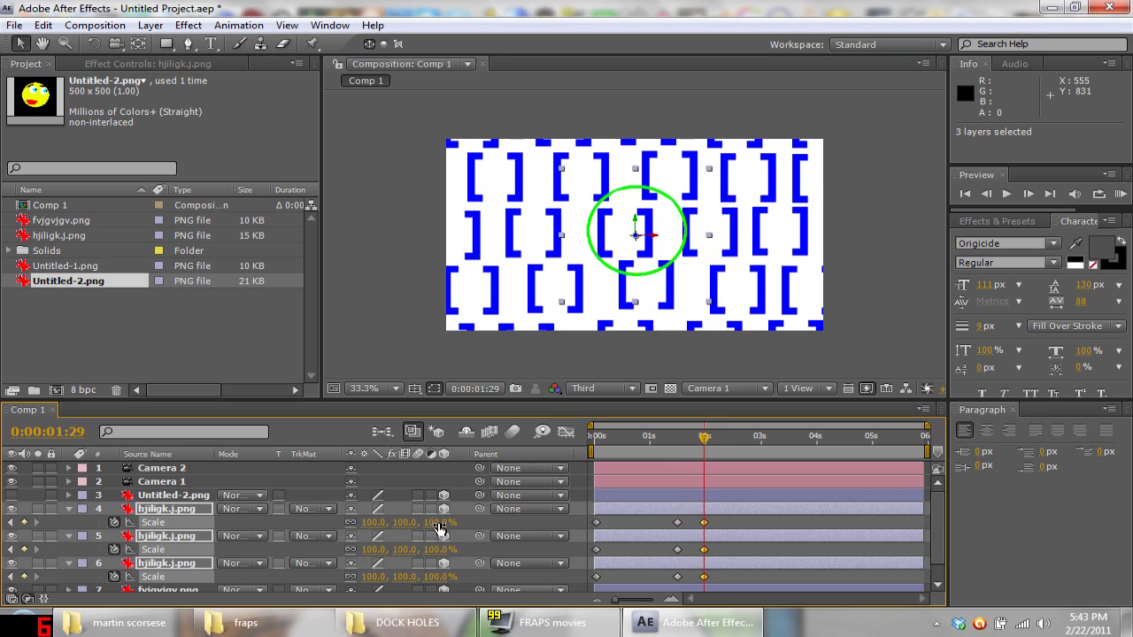
- Preview the ring pop-in and collapse the Scale properties of ring layers 4–6
key("space")
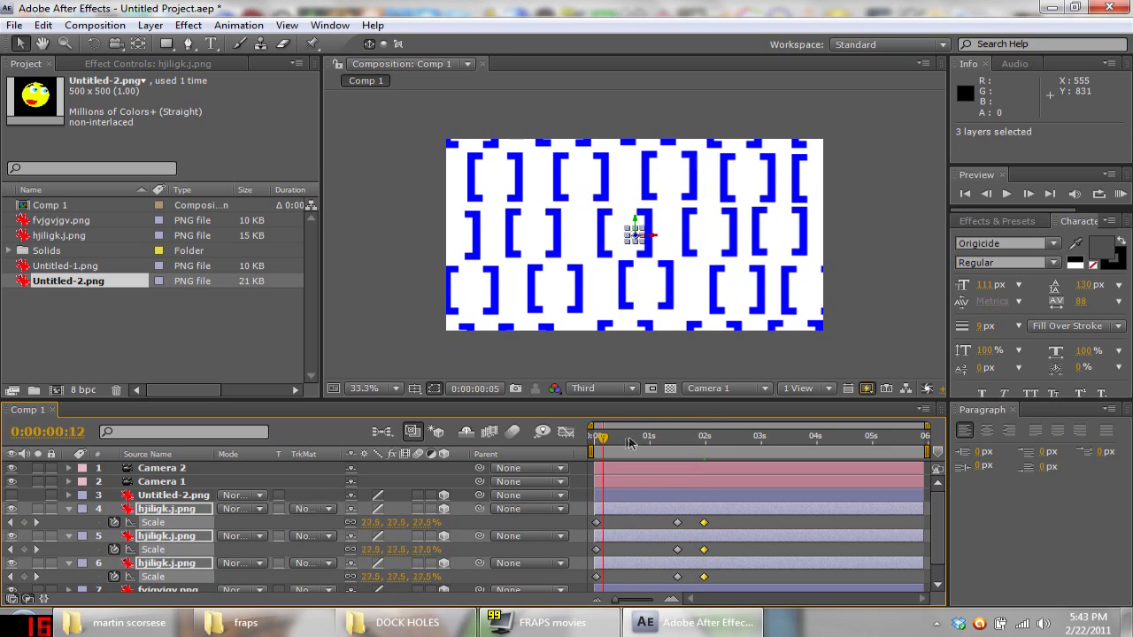
mouse_move(692, 435)
left_mouse_down()
mouse_move(713, 434)
mouse_move(680, 432)
left_mouse_up()
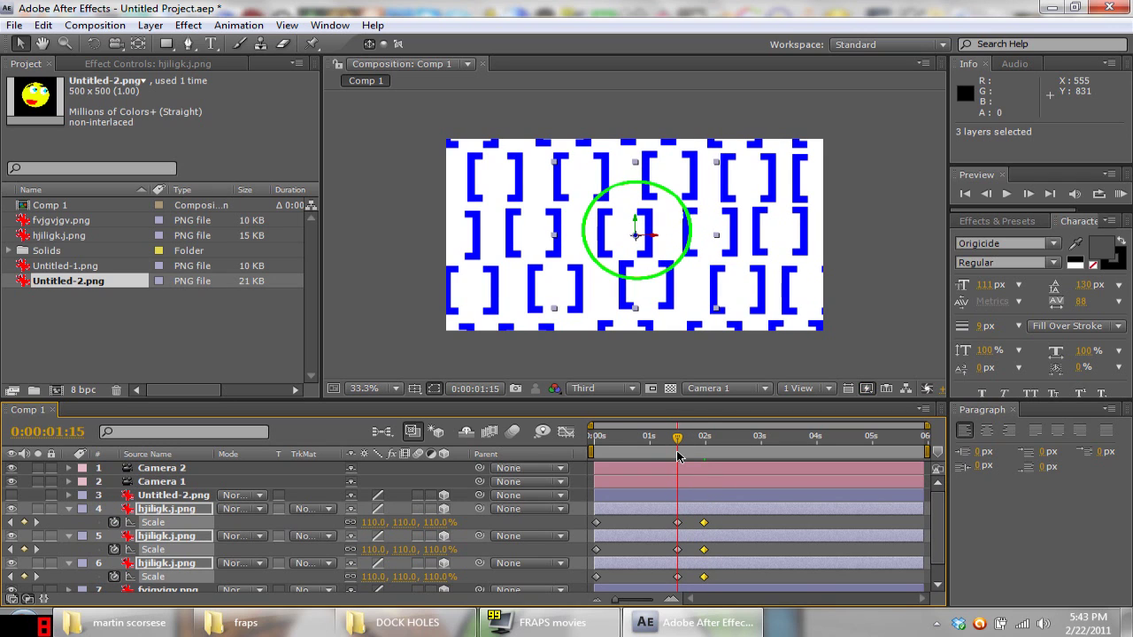
left_click(156, 512)
scroll(186, 517, "down", 1)
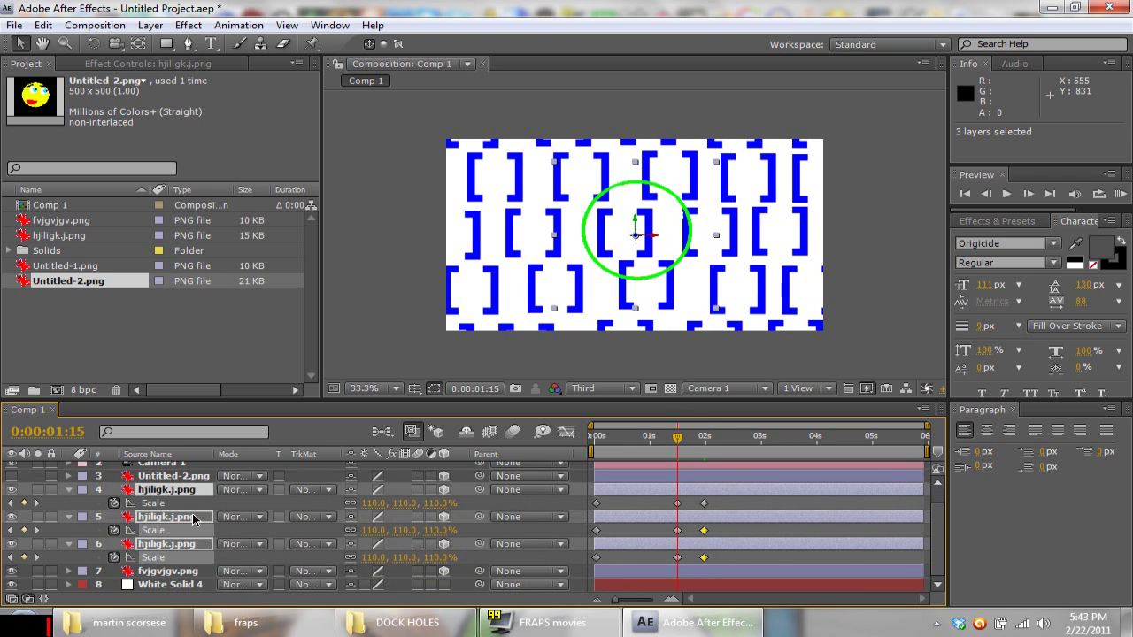
left_click(178, 467)
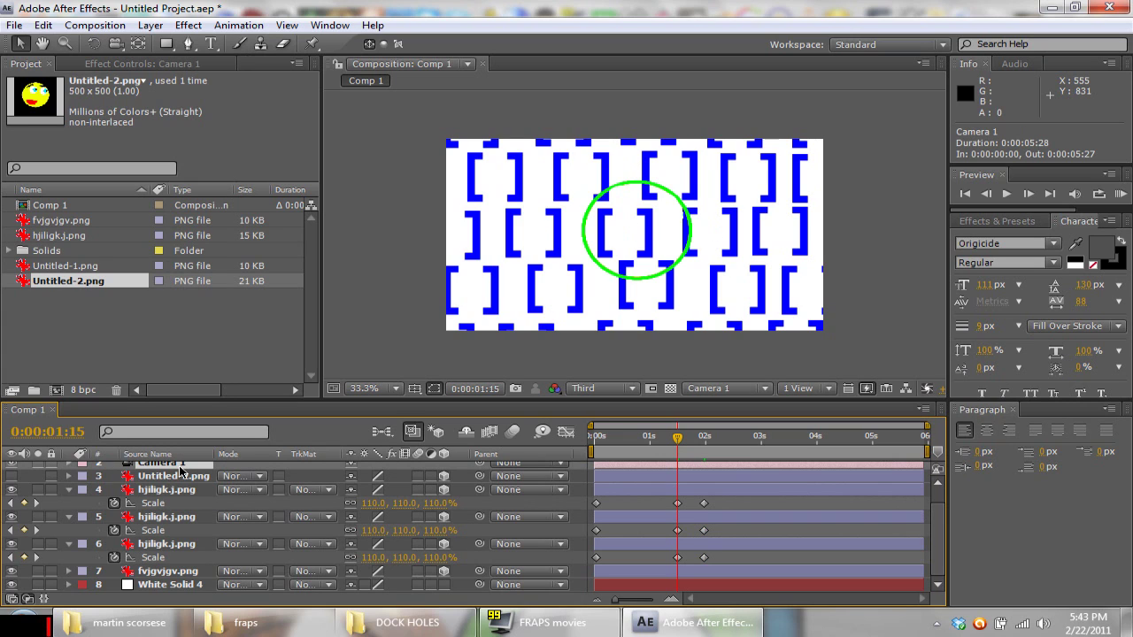
left_click(168, 489)
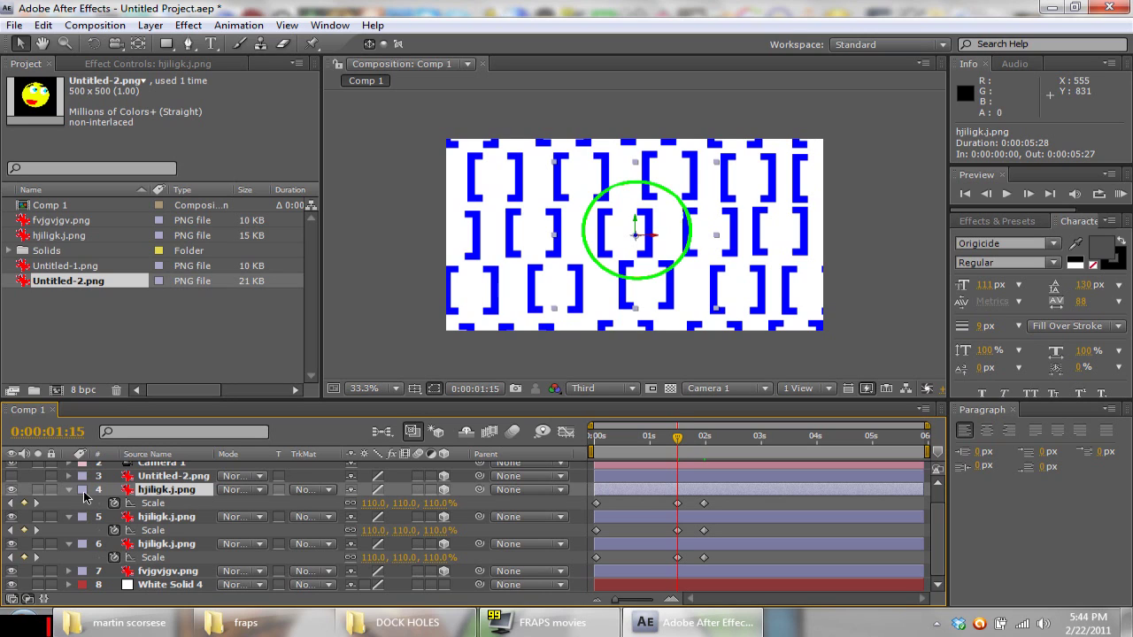
left_click(69, 490)
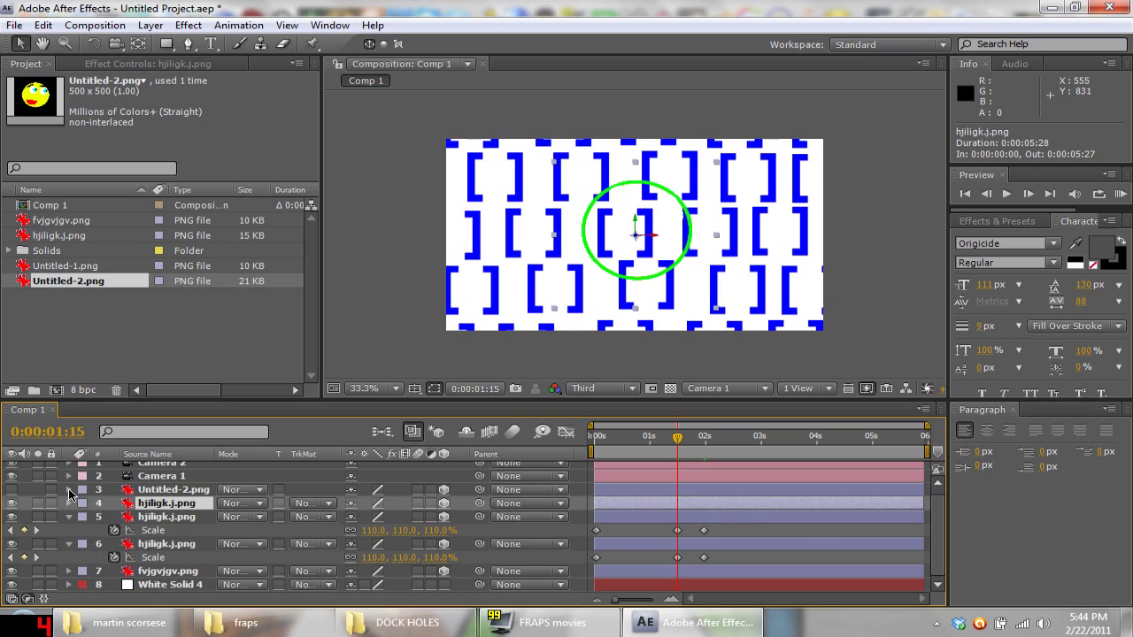
left_click(169, 546)
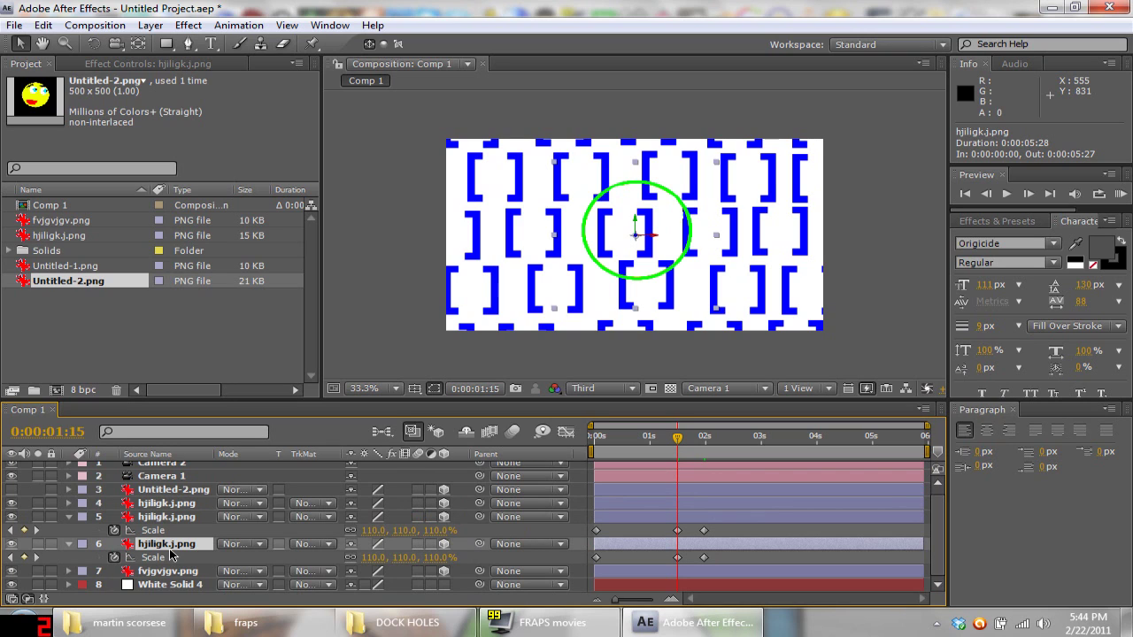
left_click(68, 516)
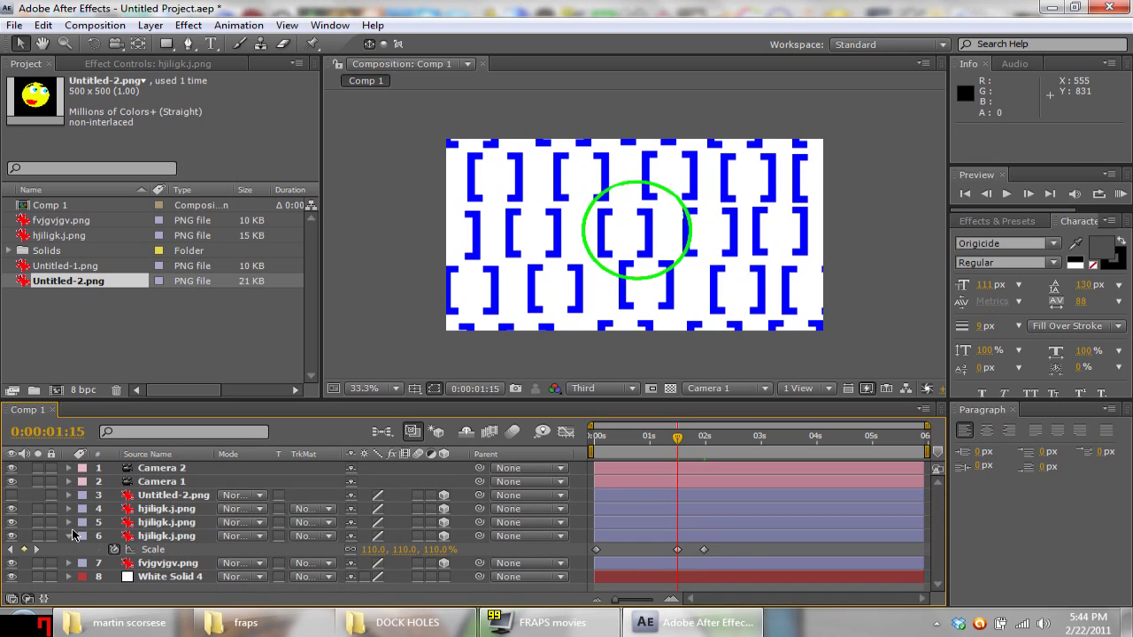
left_click(71, 532)
left_click(155, 536)
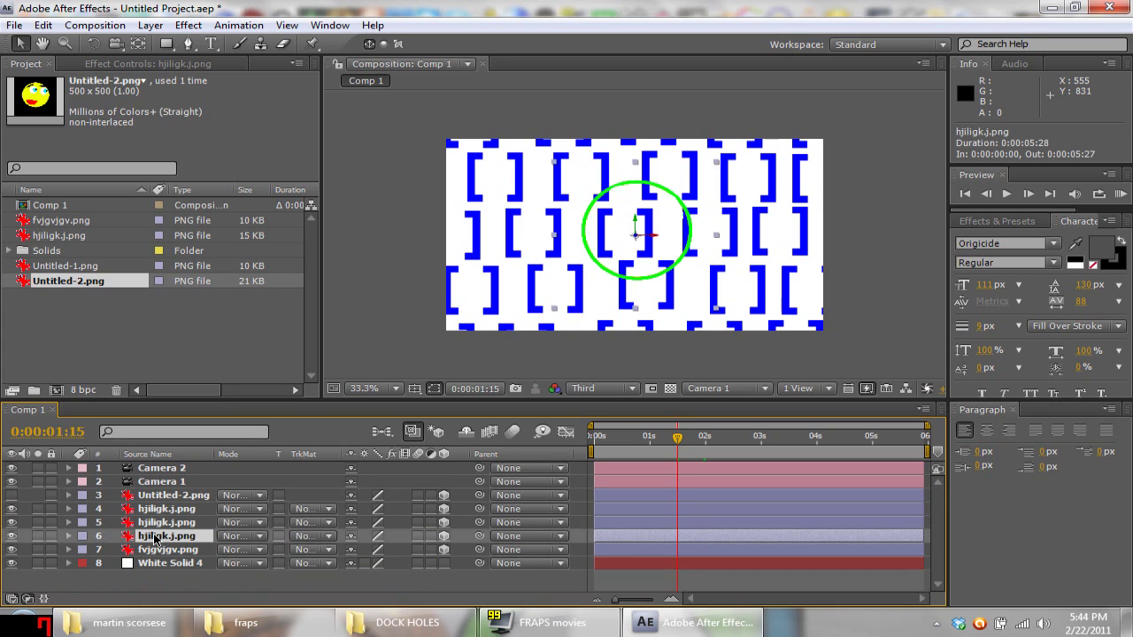
- Keyframe layer 6's X Rotation from 130° at 0:00:00:00 to 0° at 0:00:02:00, then preview
key("r")
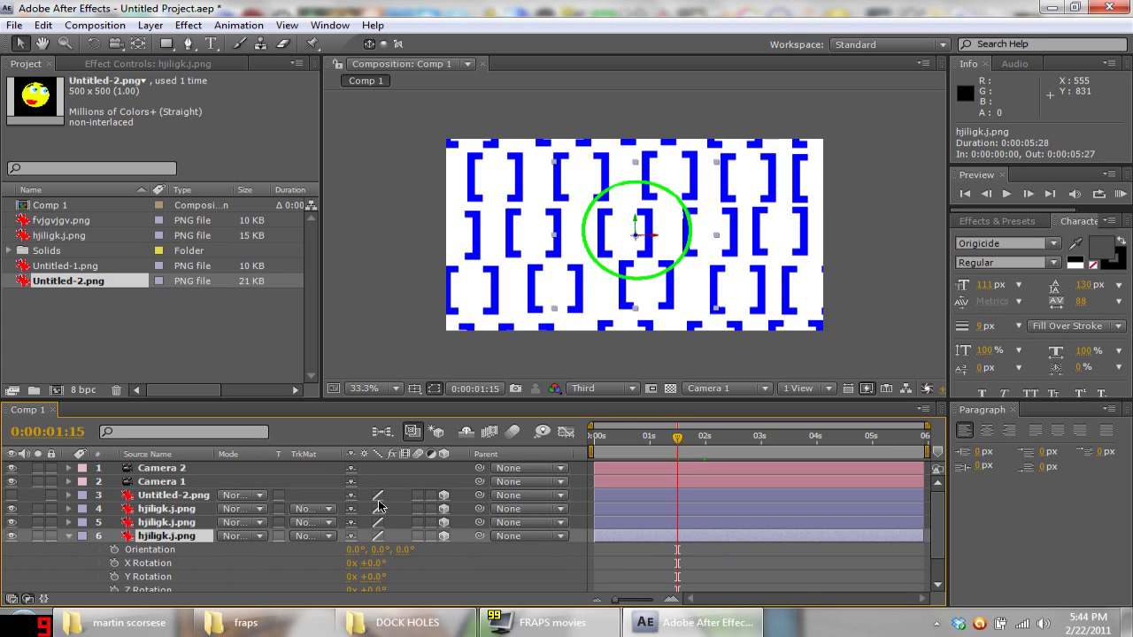
scroll(378, 506, "down", 2)
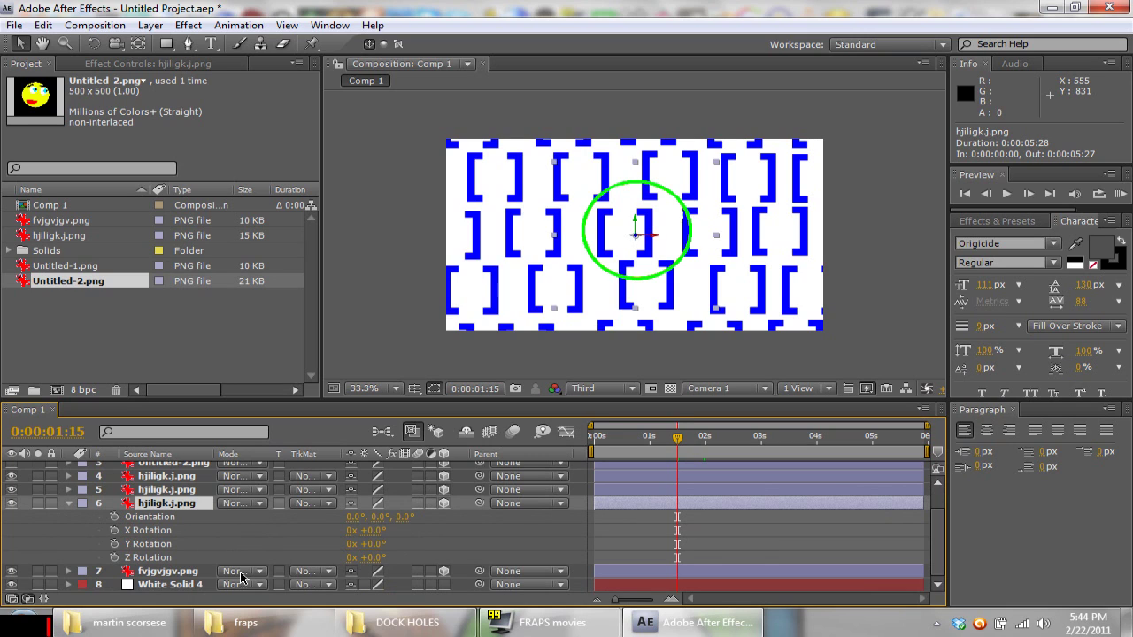
left_click(114, 530)
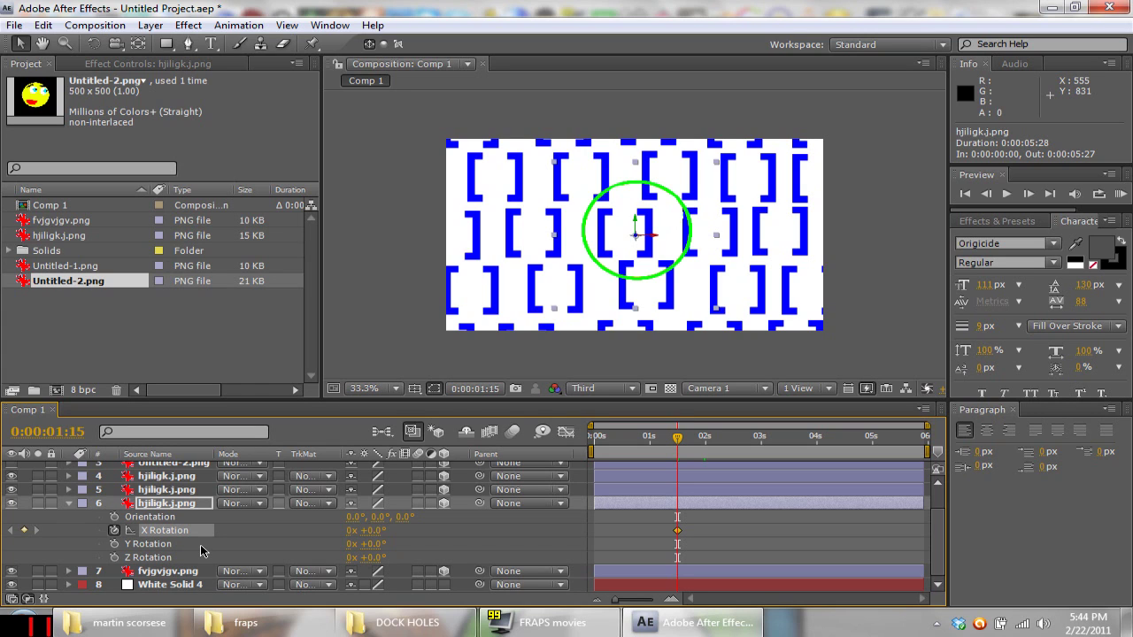
left_click_drag(678, 437, 706, 443)
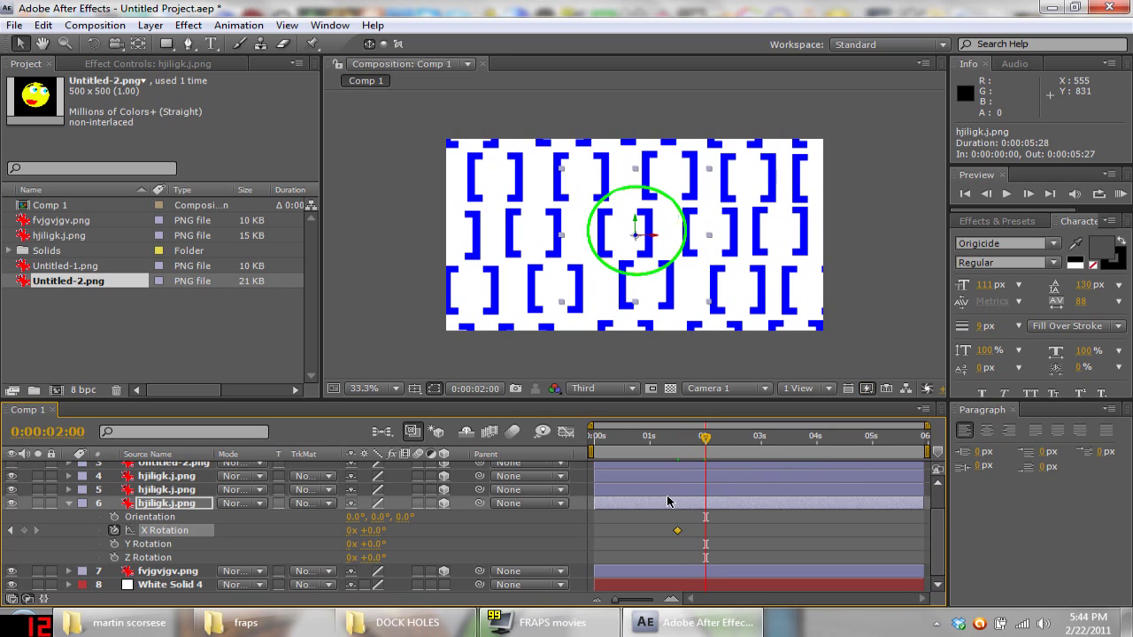
left_click_drag(677, 532, 706, 532)
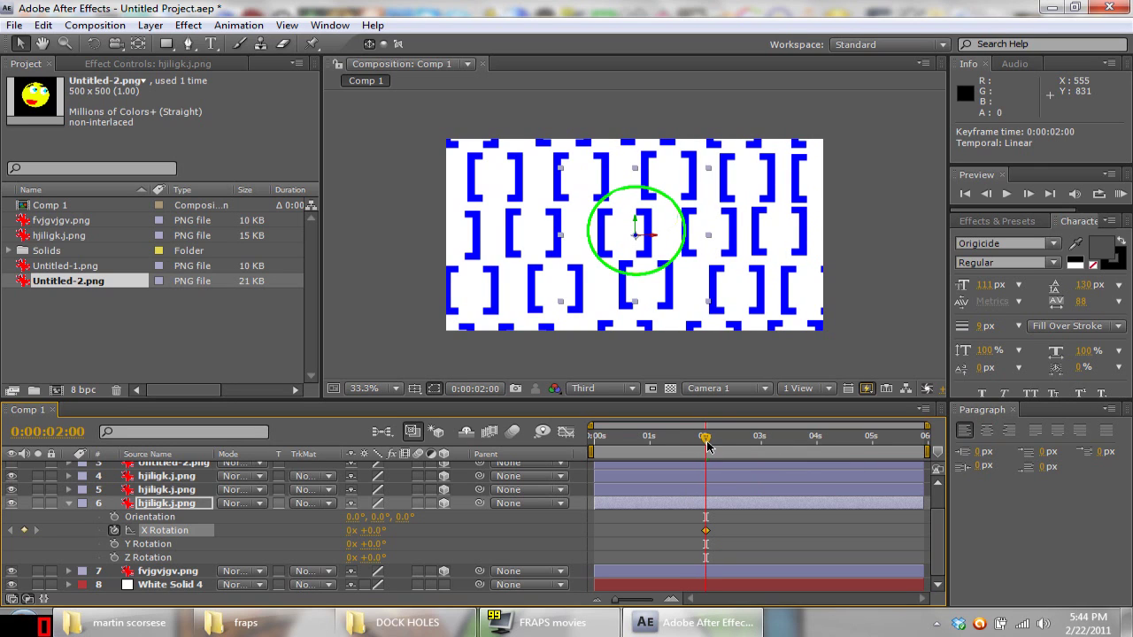
left_click_drag(705, 438, 592, 449)
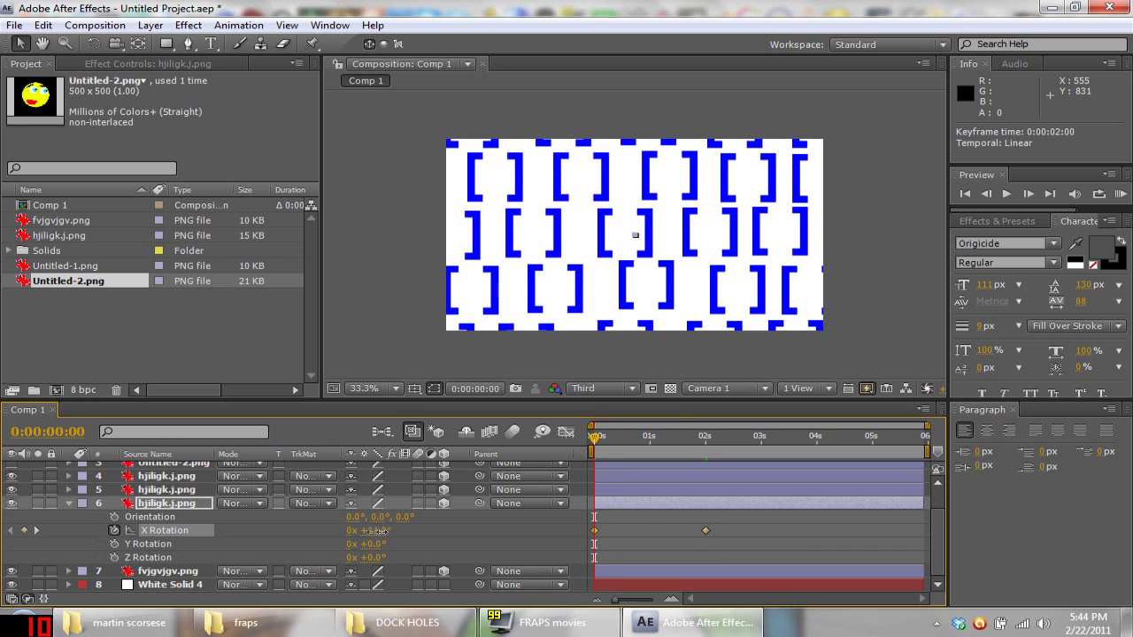
left_click_drag(370, 532, 488, 537)
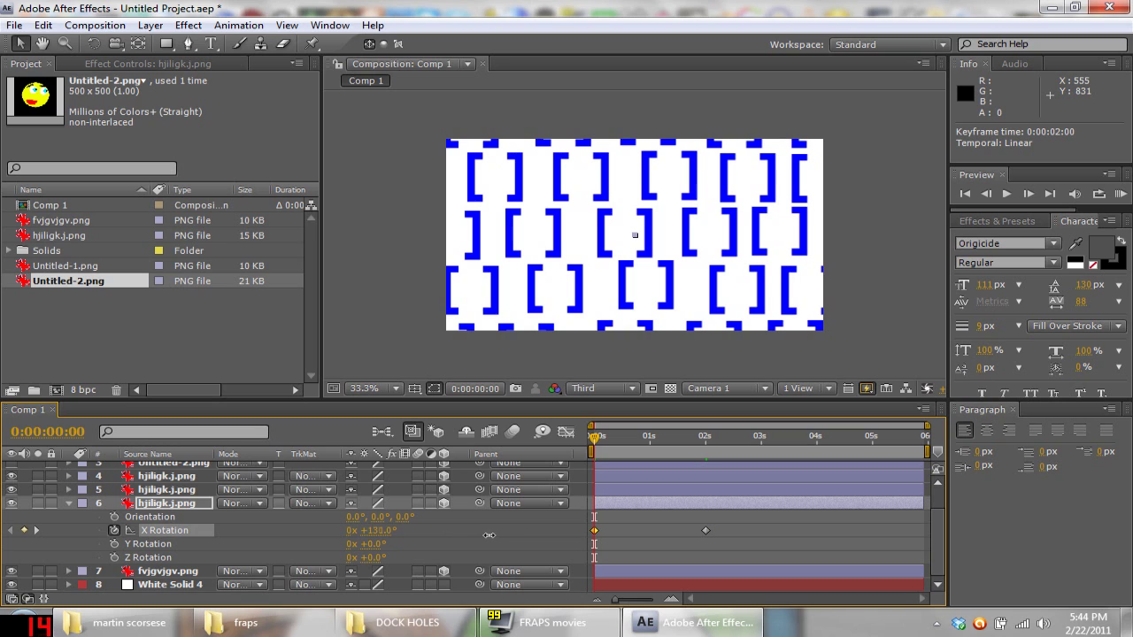
left_click_drag(593, 437, 658, 452)
left_click_drag(635, 453, 667, 452)
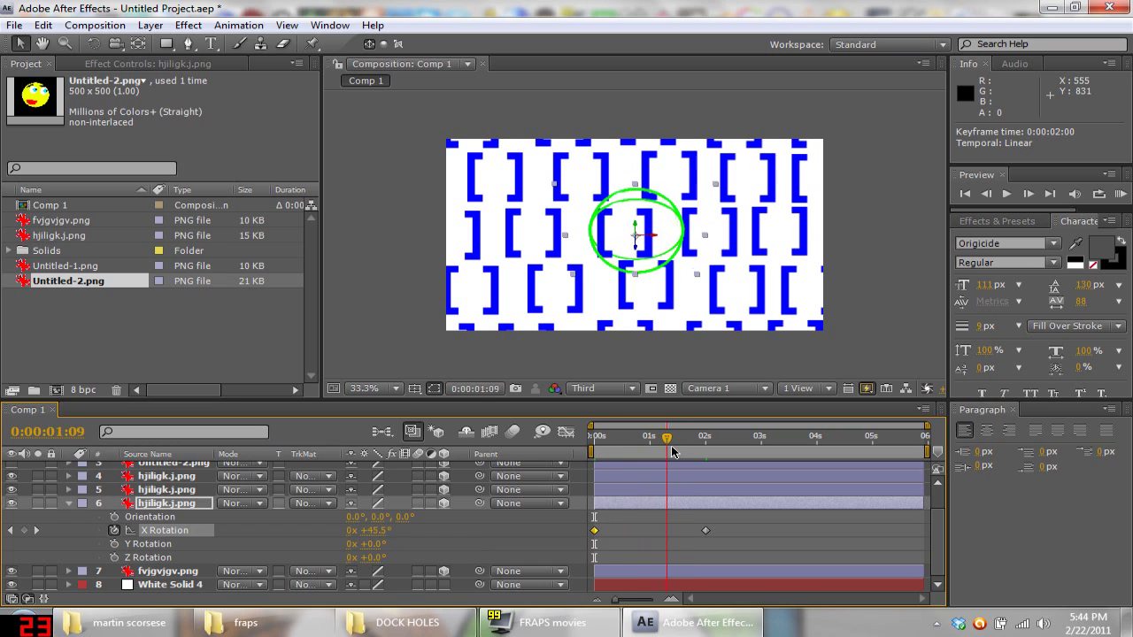
- Keyframe ring layer 5's Y Rotation from -104° at the start to 0° near two seconds
left_click(171, 491)
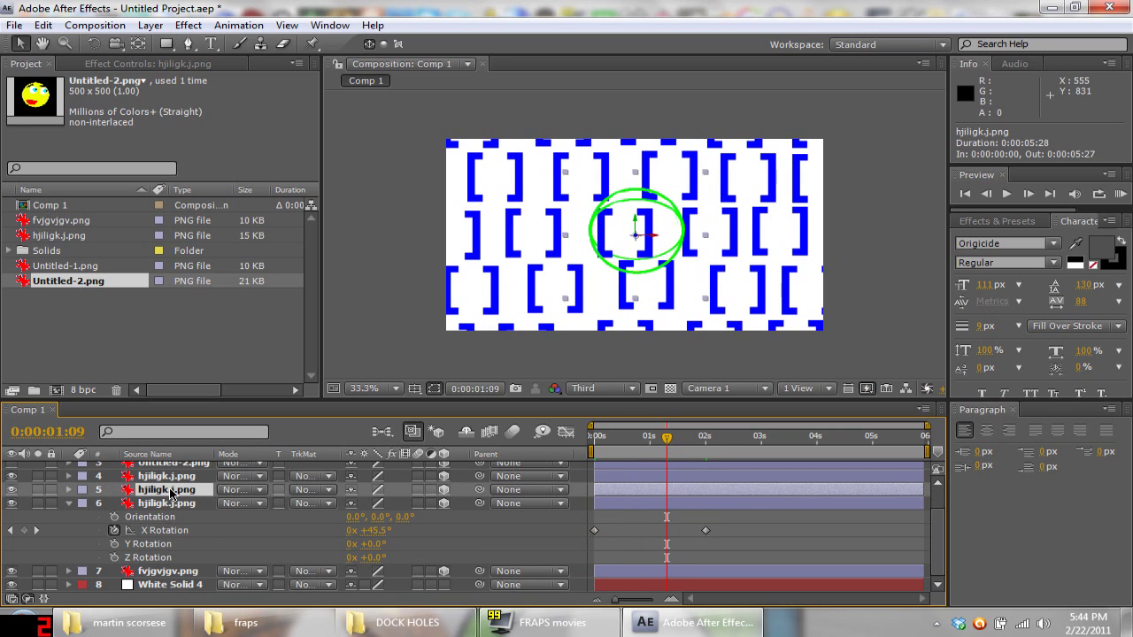
key("r")
left_click(114, 530)
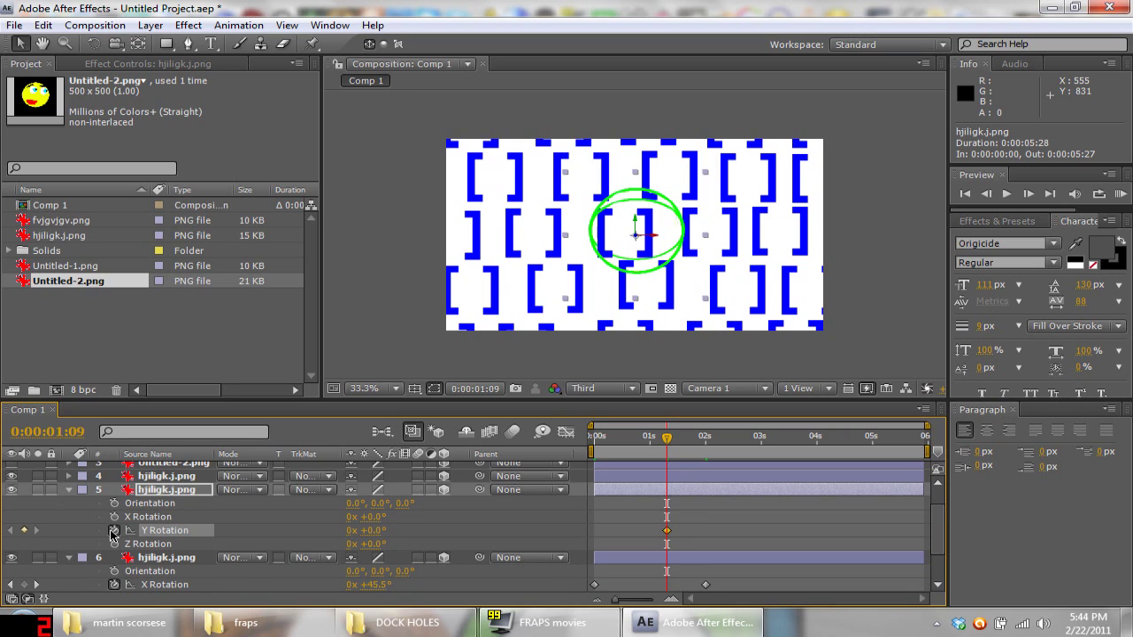
left_click_drag(666, 532, 704, 537)
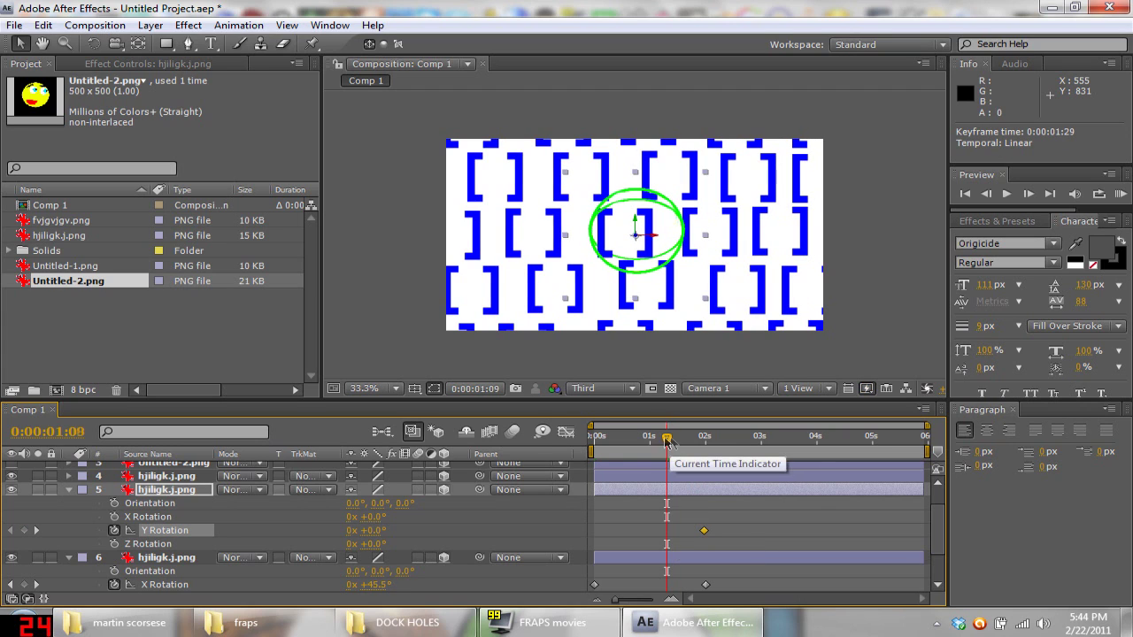
left_click_drag(667, 437, 542, 438)
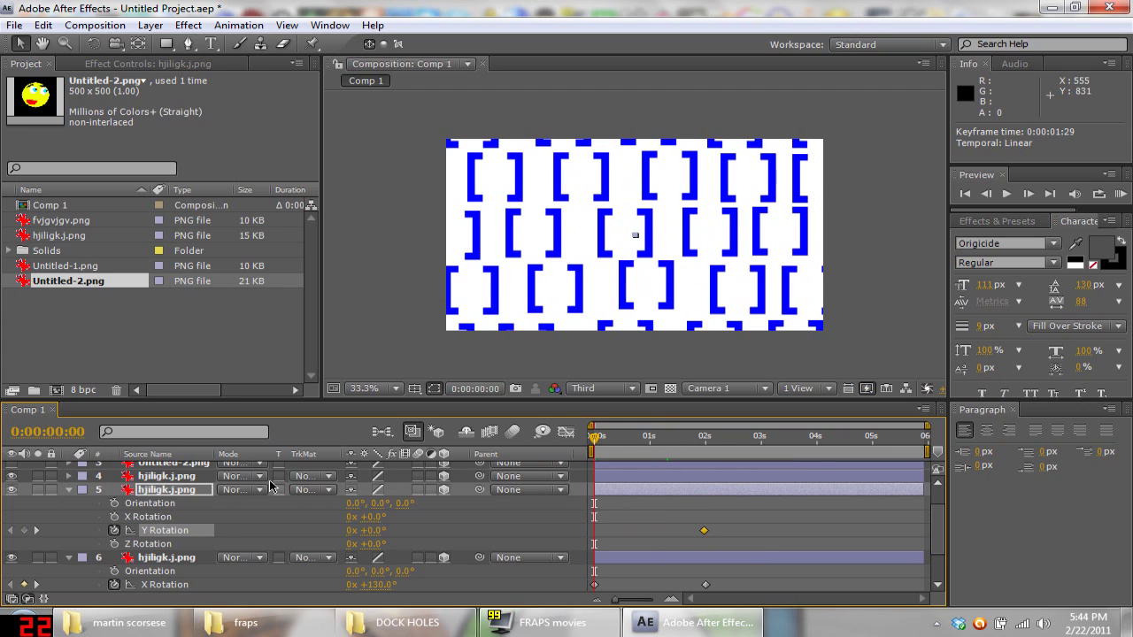
left_click_drag(376, 531, 311, 528)
left_click_drag(594, 436, 645, 441)
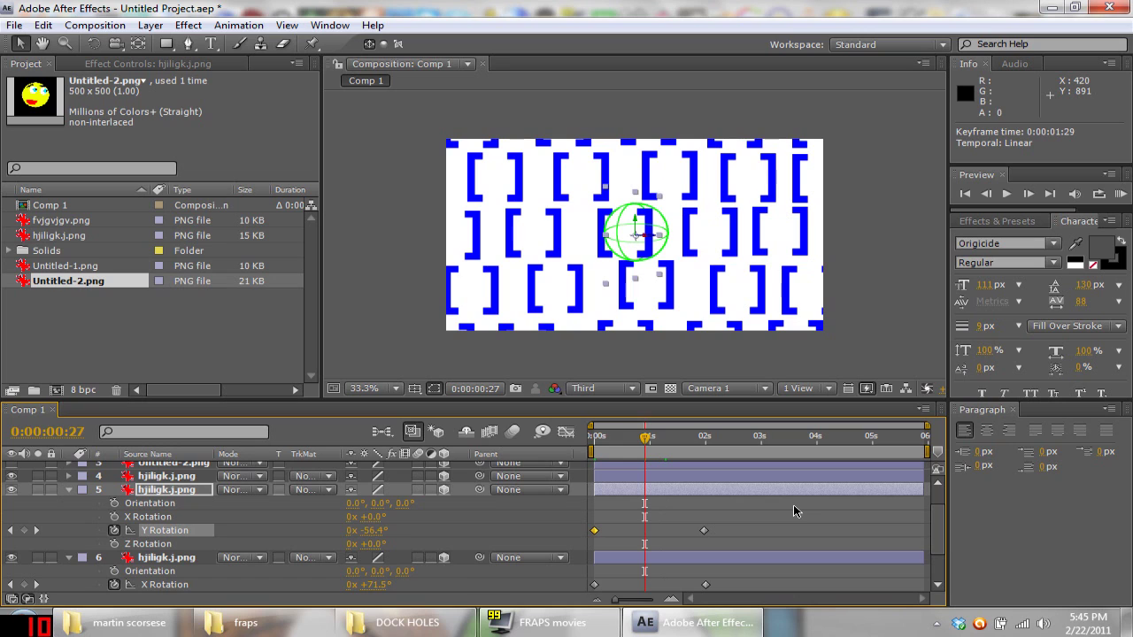
- Collapse layers 5 and 6, unhide Untitled-2.png and move its in point to 0:00:01:10
left_click(69, 490)
left_click(69, 503)
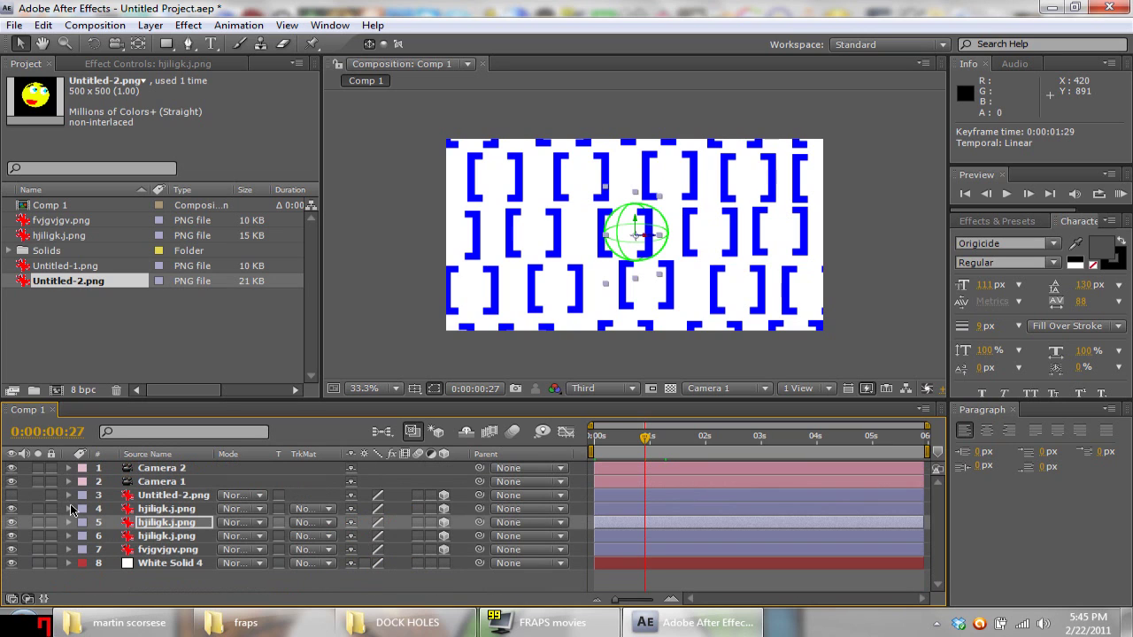
left_click(188, 497)
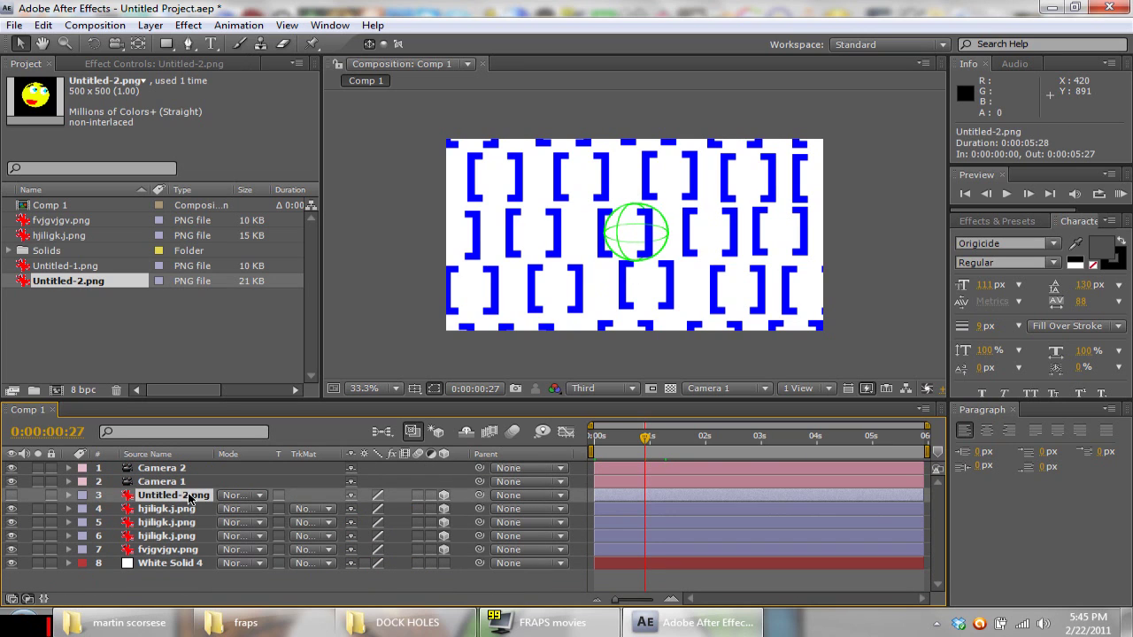
left_click(12, 496)
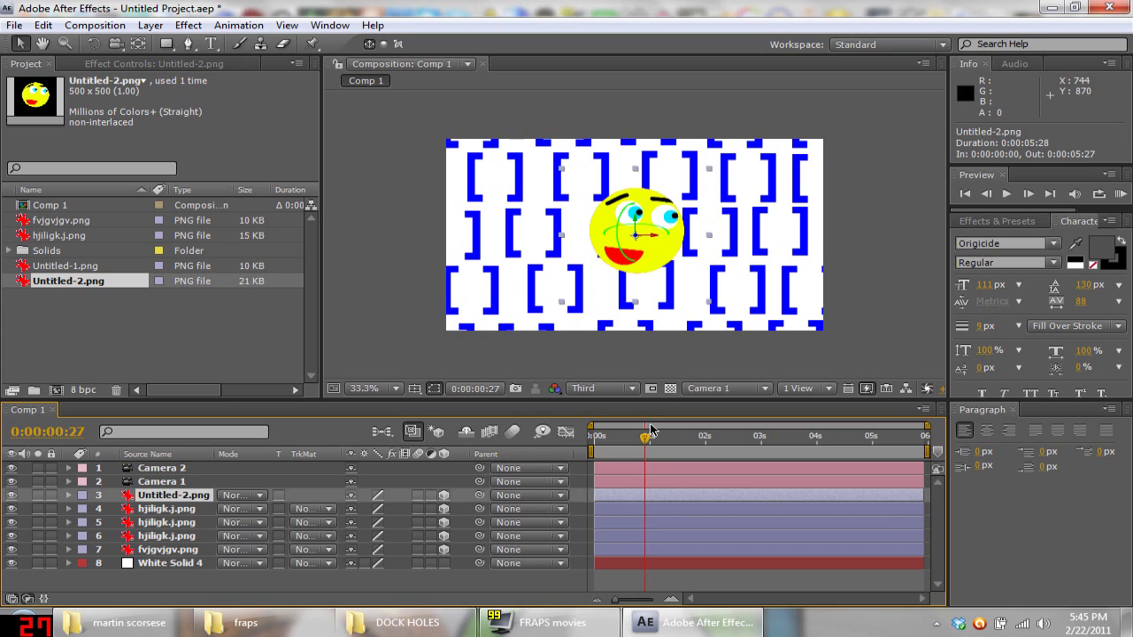
mouse_move(645, 438)
left_mouse_down()
mouse_move(599, 443)
mouse_move(683, 439)
mouse_move(634, 440)
mouse_move(683, 440)
mouse_move(650, 440)
mouse_move(662, 441)
left_mouse_up()
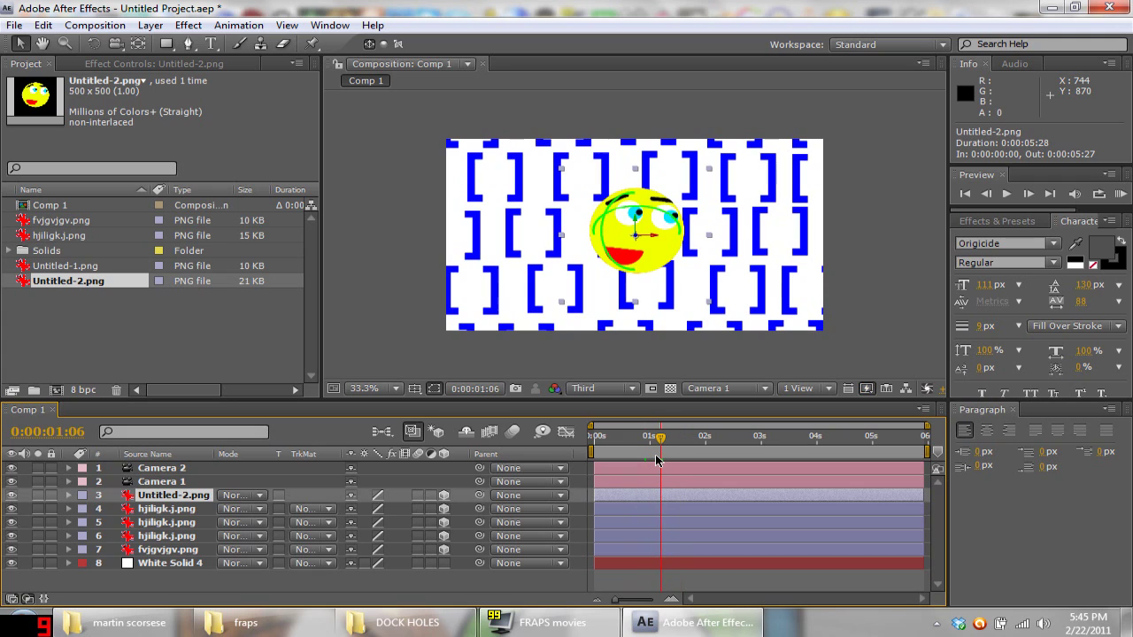
left_click_drag(615, 497, 681, 494)
mouse_move(664, 440)
left_mouse_down()
mouse_move(697, 443)
mouse_move(681, 443)
left_mouse_up()
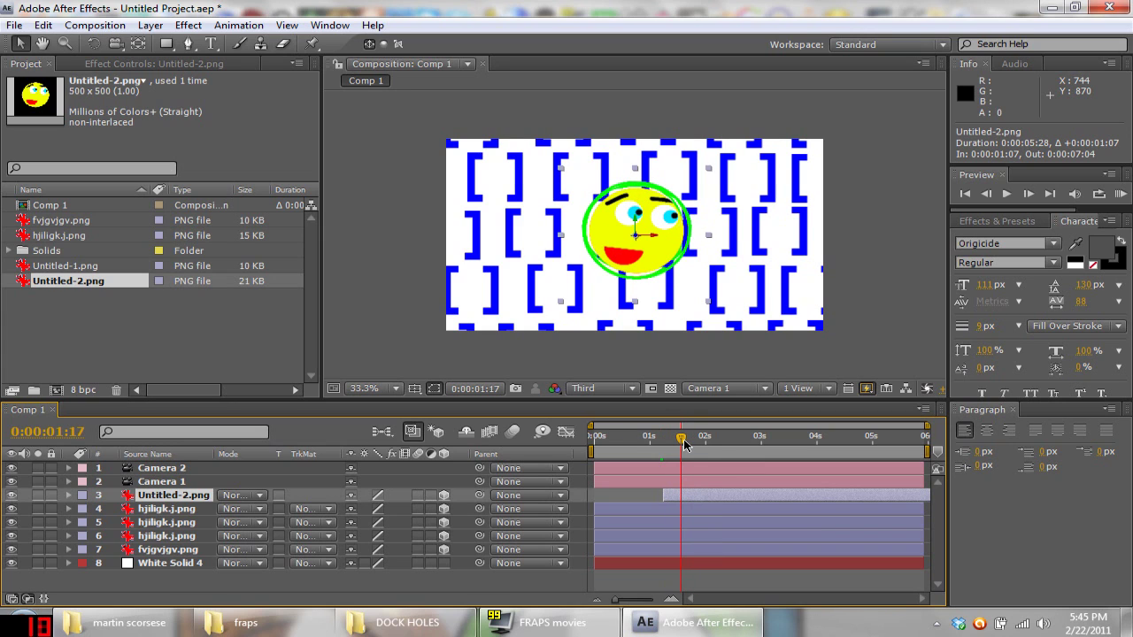
left_click_drag(688, 495, 701, 502)
left_click(180, 498)
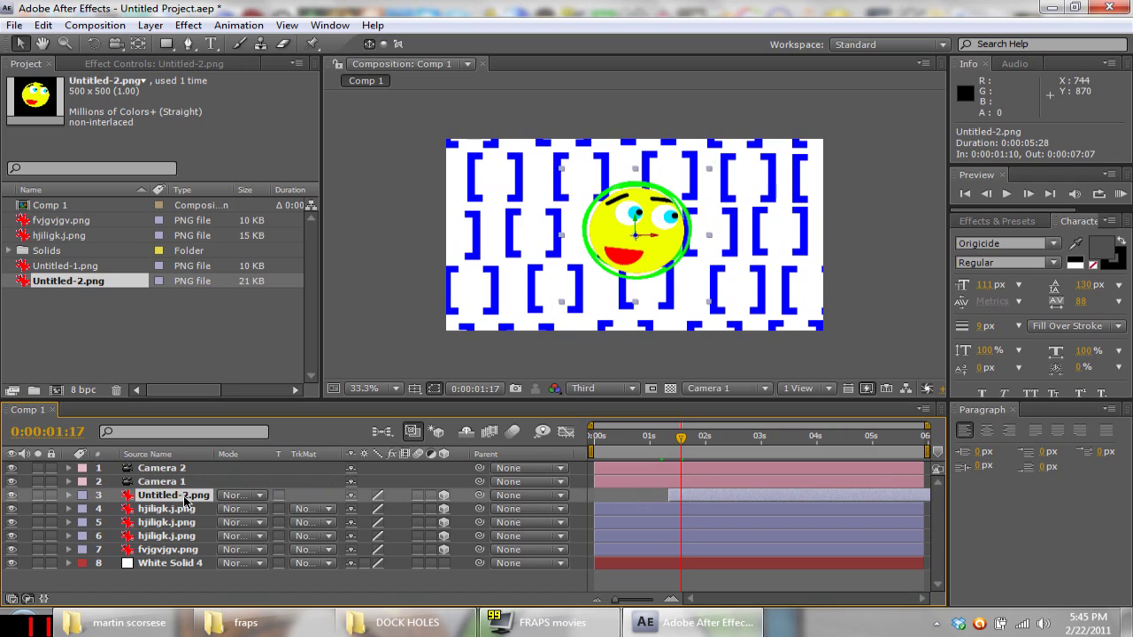
- Keyframe the smiley layer's Scale, starting at 0% at 1:10
key("s")
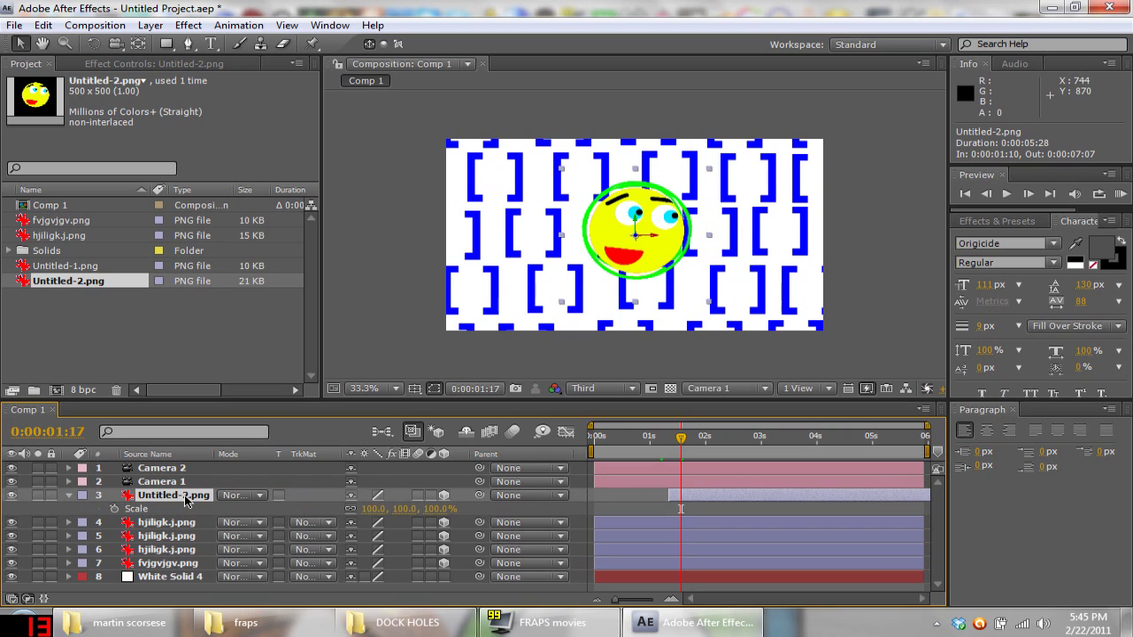
left_click(114, 509)
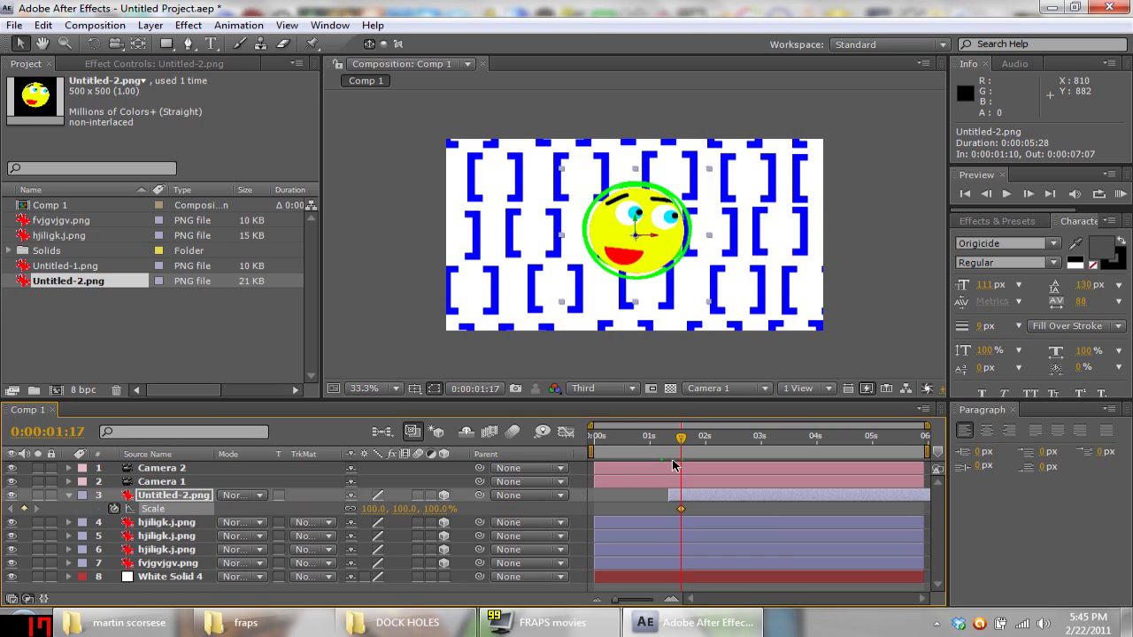
left_click_drag(676, 438, 668, 445)
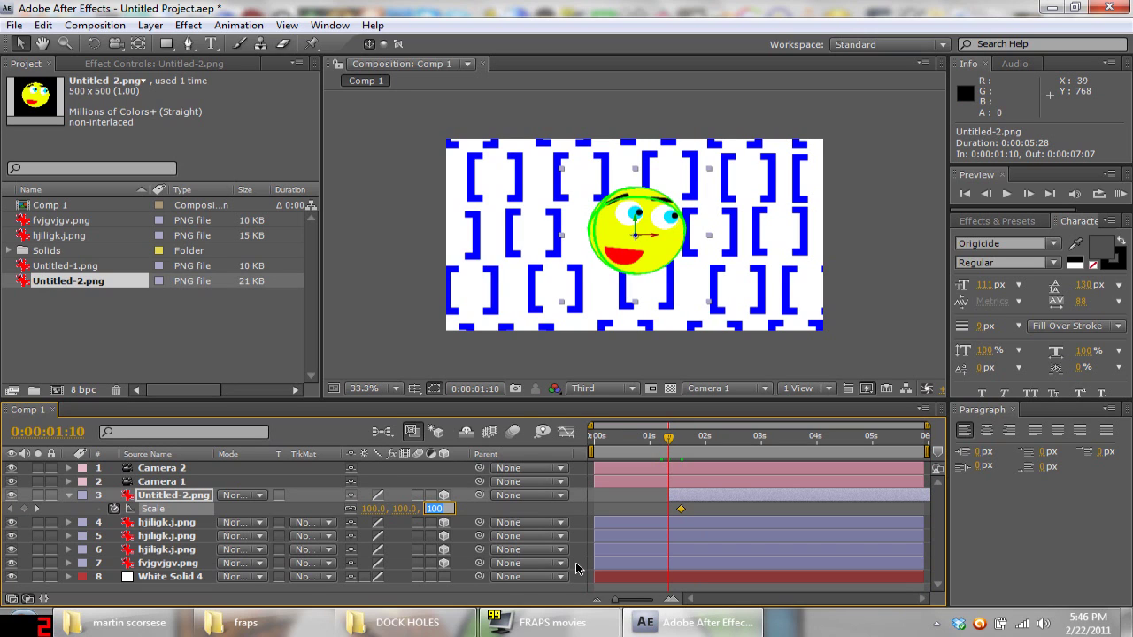
key("Return")
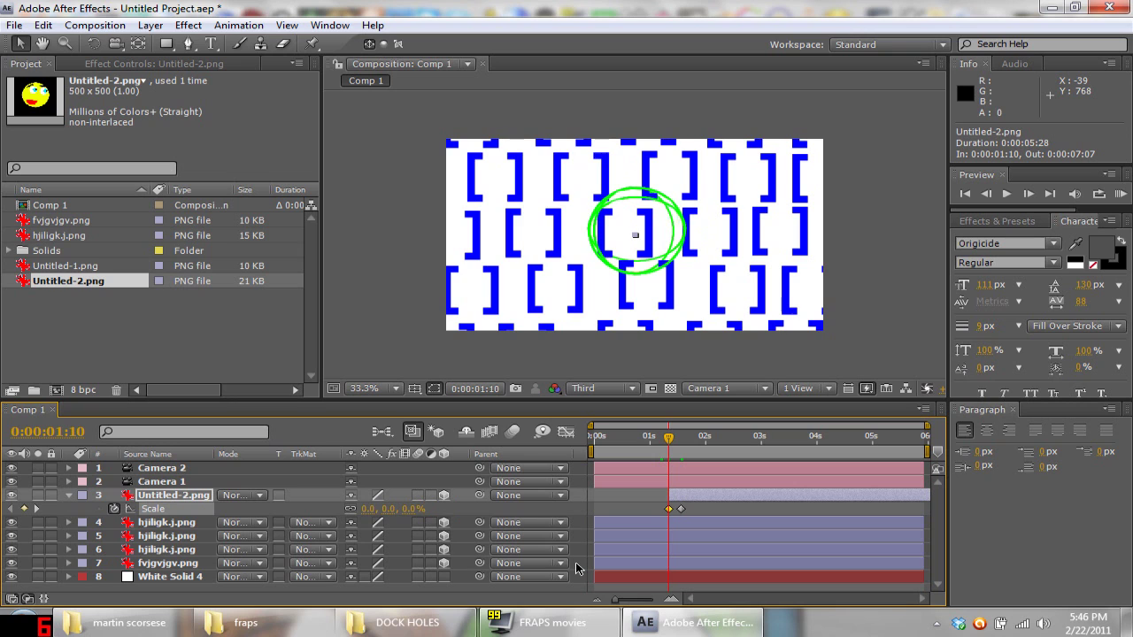
left_click_drag(668, 438, 702, 441)
- Move the 100% Scale keyframe to about 2:15 and add a 110% overshoot at 2:00
left_click_drag(681, 509, 731, 509)
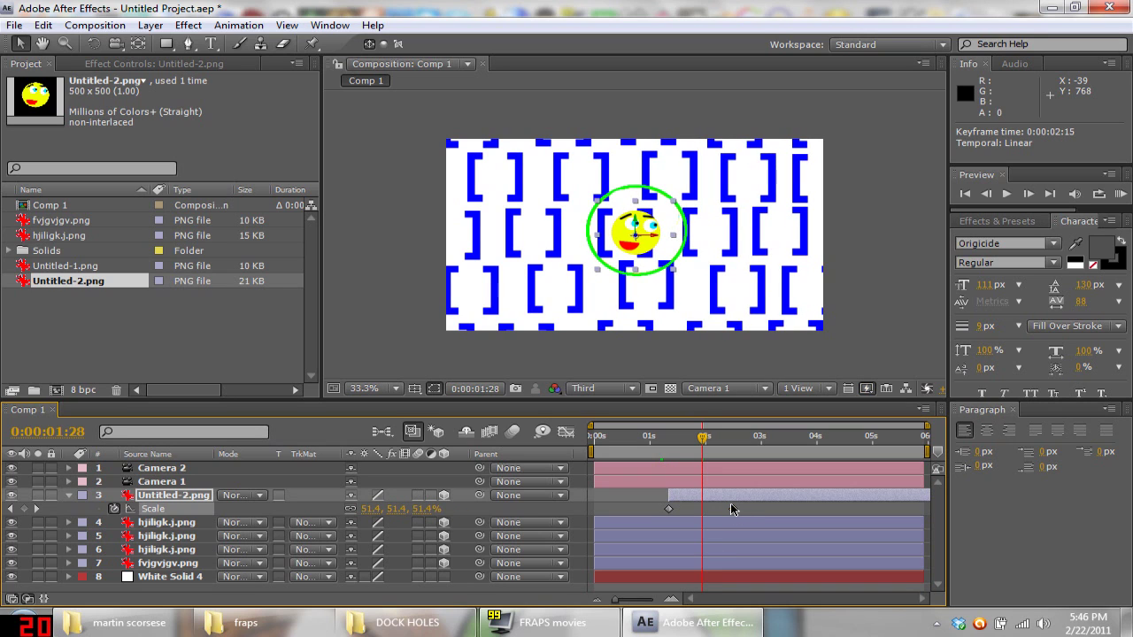
left_click_drag(690, 436, 705, 440)
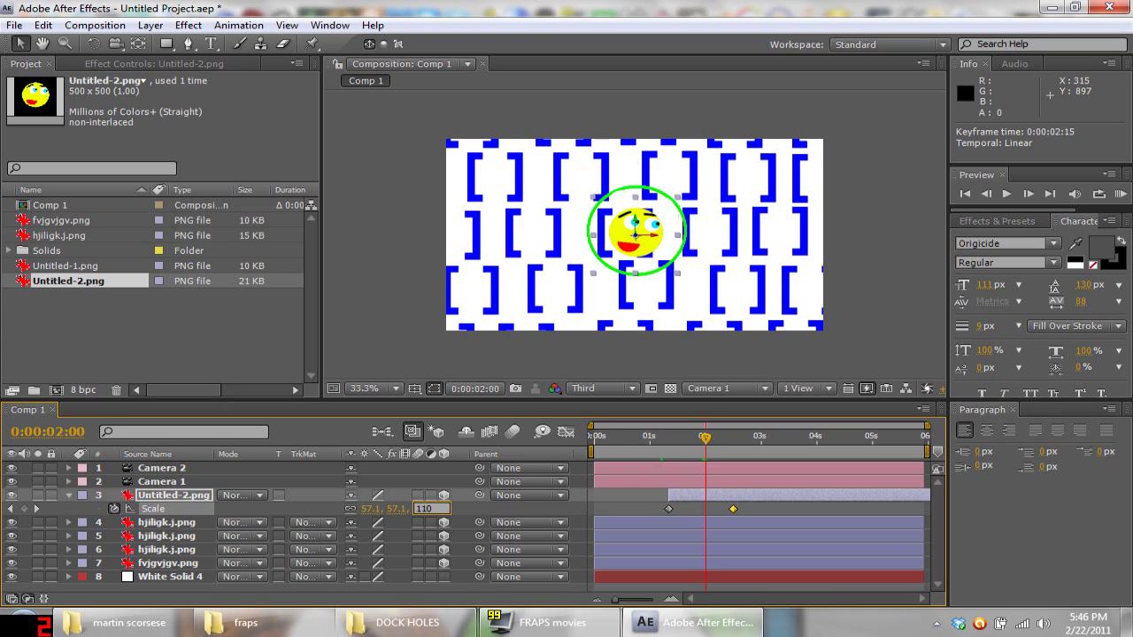
key("Return")
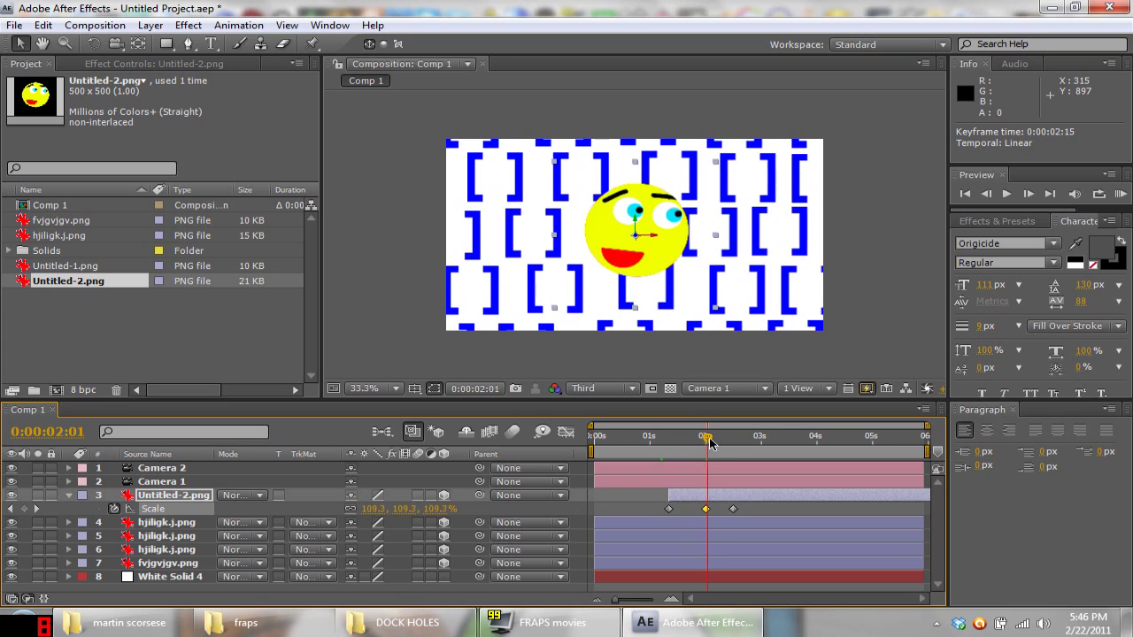
left_click_drag(706, 437, 785, 412)
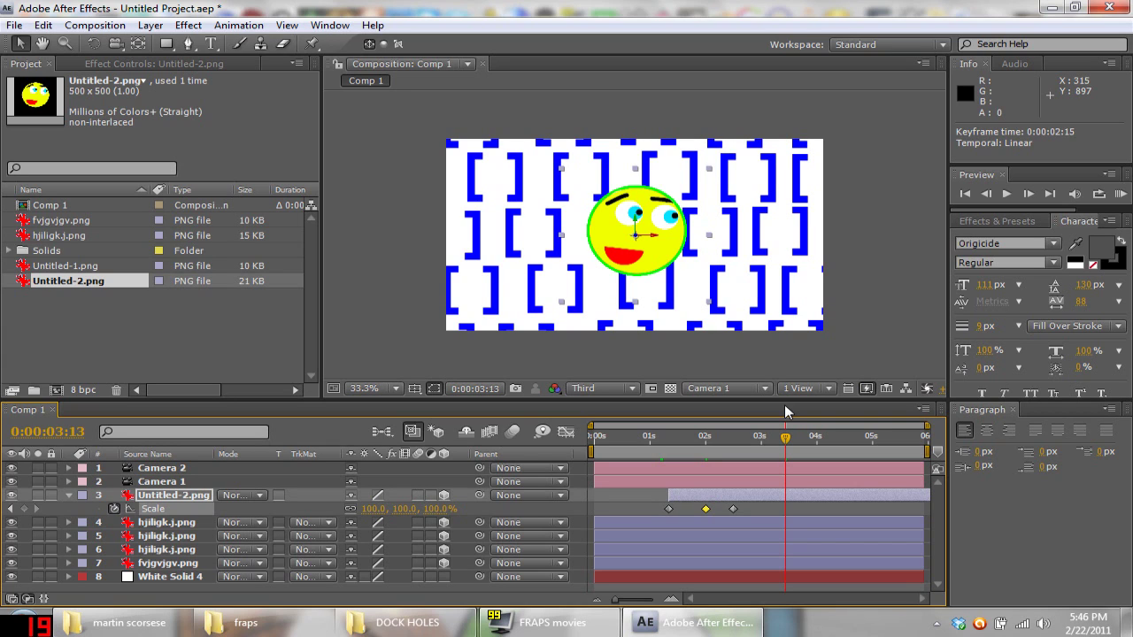
left_click_drag(785, 438, 689, 455)
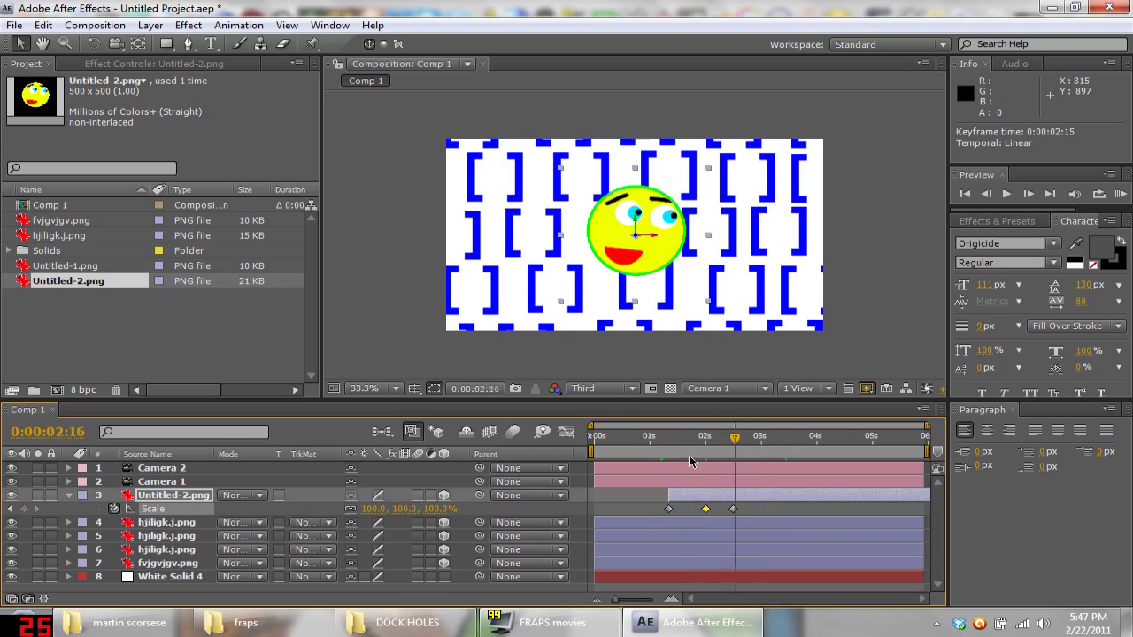